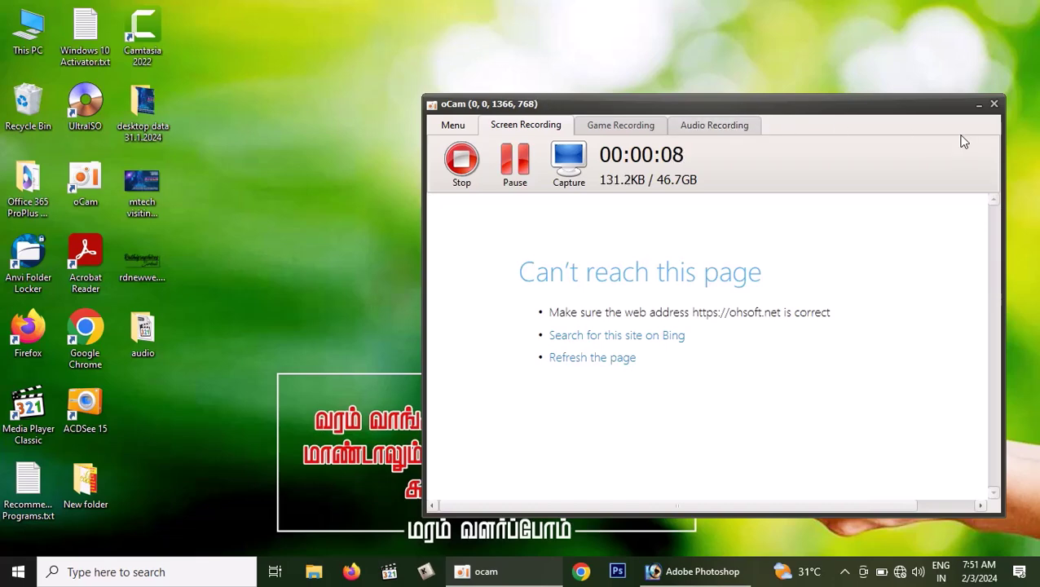
View the mtech visiting card sample from the desktop in ACDSee and switch to Adobe Photoshop.
click(978, 105)
click(160, 182)
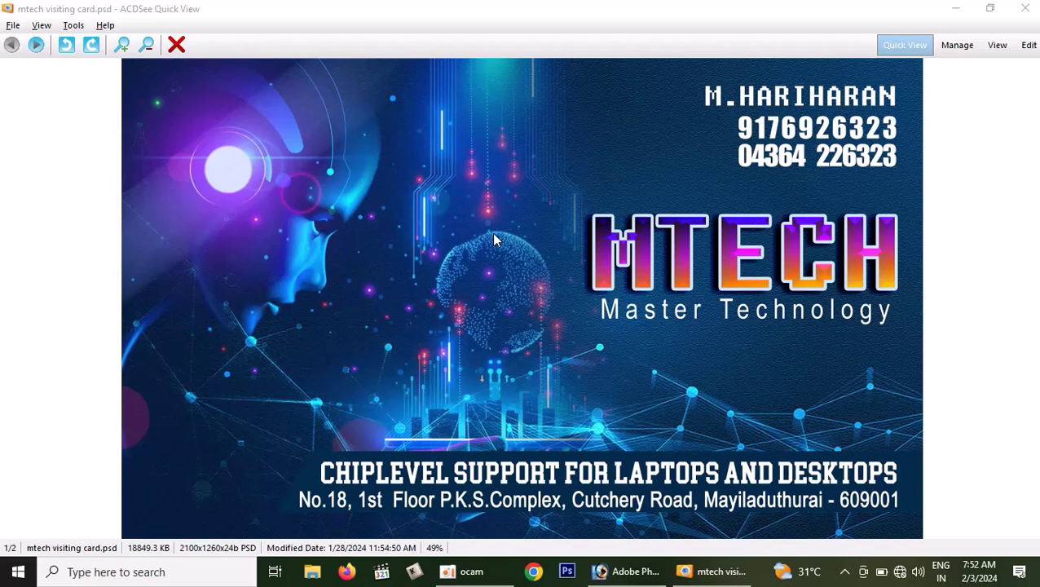
click(955, 8)
click(625, 572)
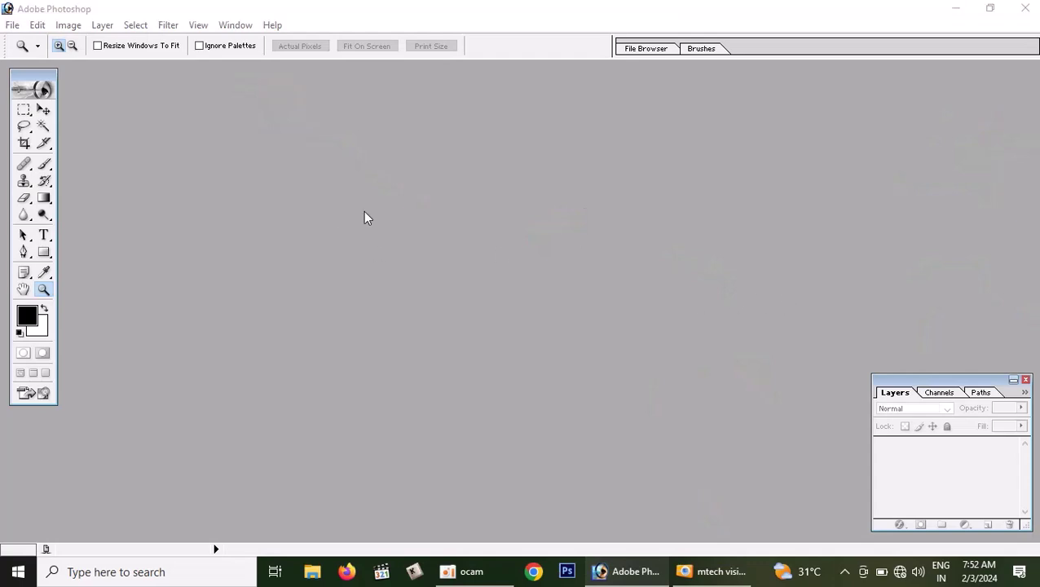
Open the file mtech visiting card.psd from the Desktop.
double_click(375, 238)
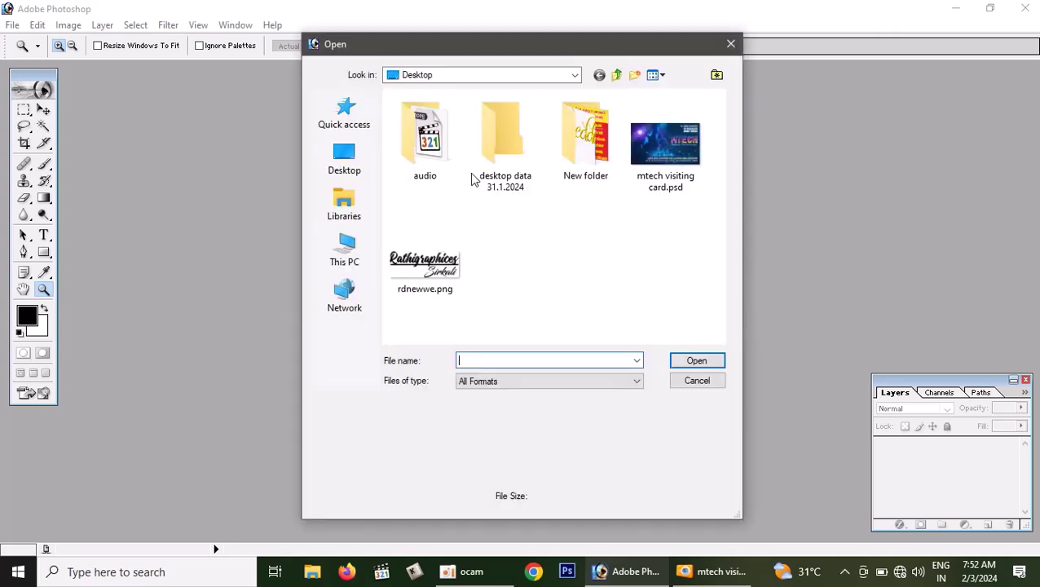
click(641, 163)
click(696, 361)
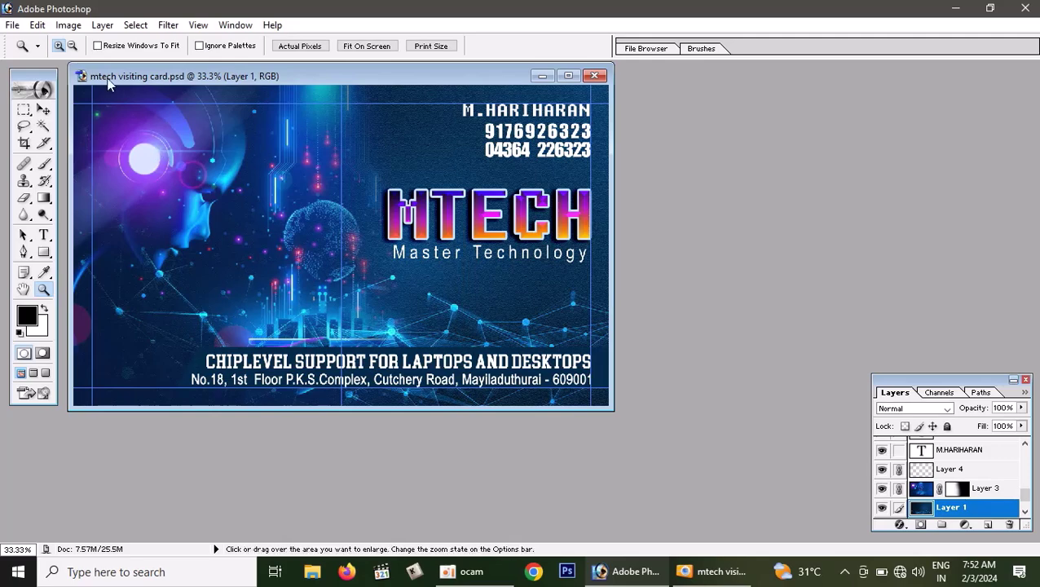
Check the sample card's document size and resolution without changing them.
click(67, 26)
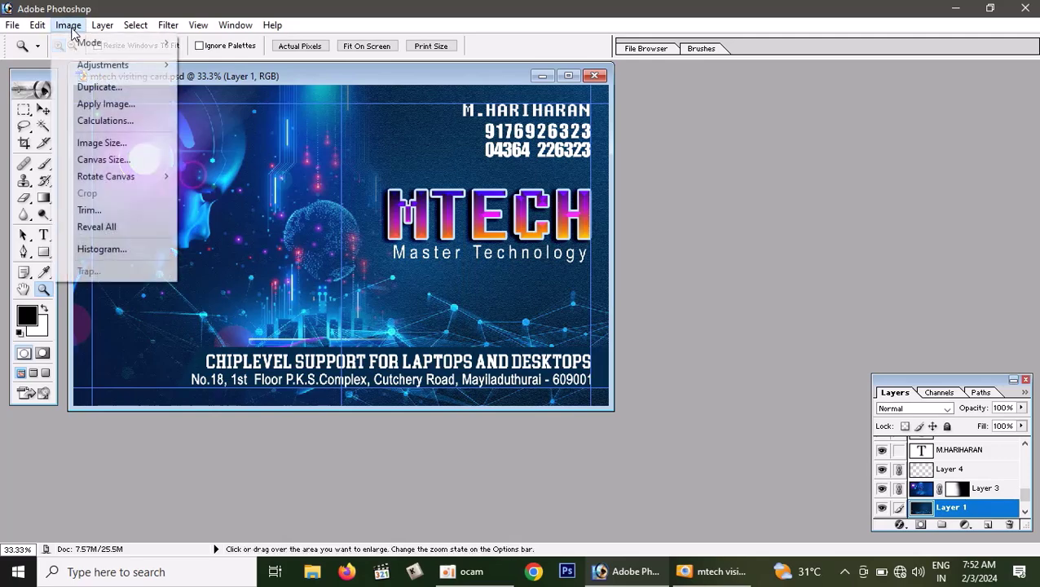
click(125, 146)
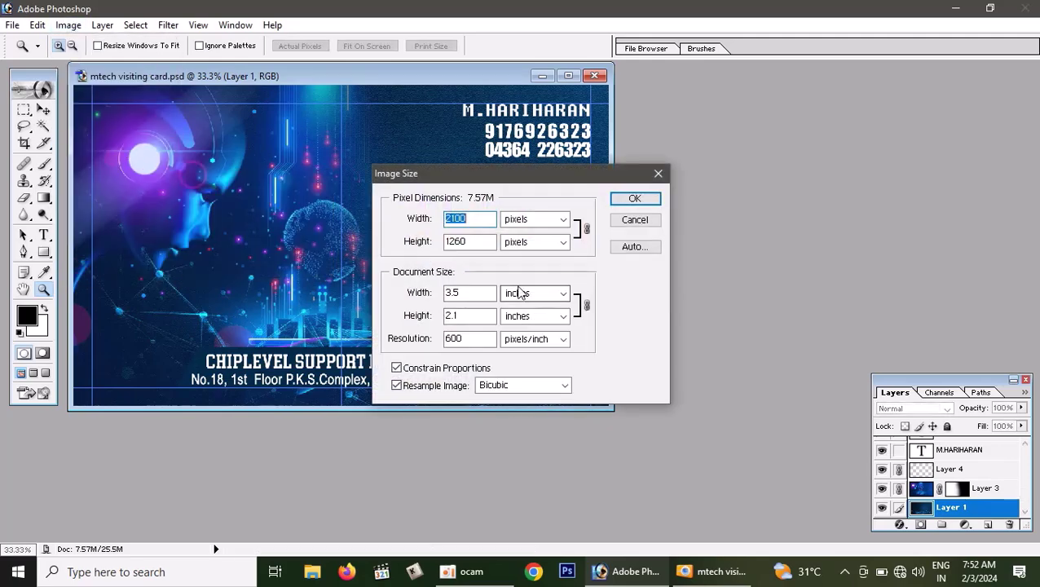
click(631, 225)
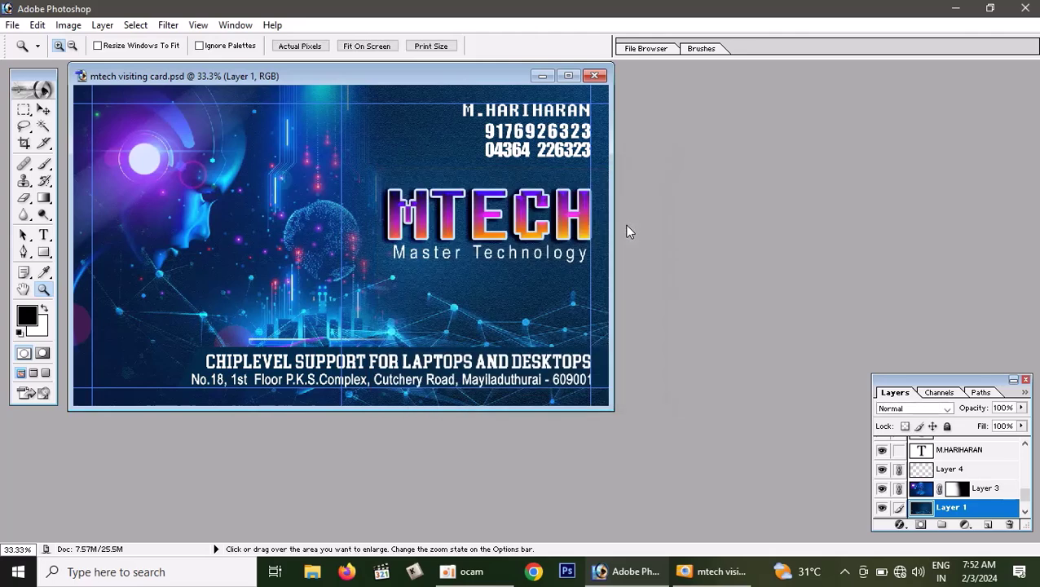
Create a new white RGB document 3.5 inches wide and 2.1 inches high at 600 pixels/inch.
key(ctrl+n)
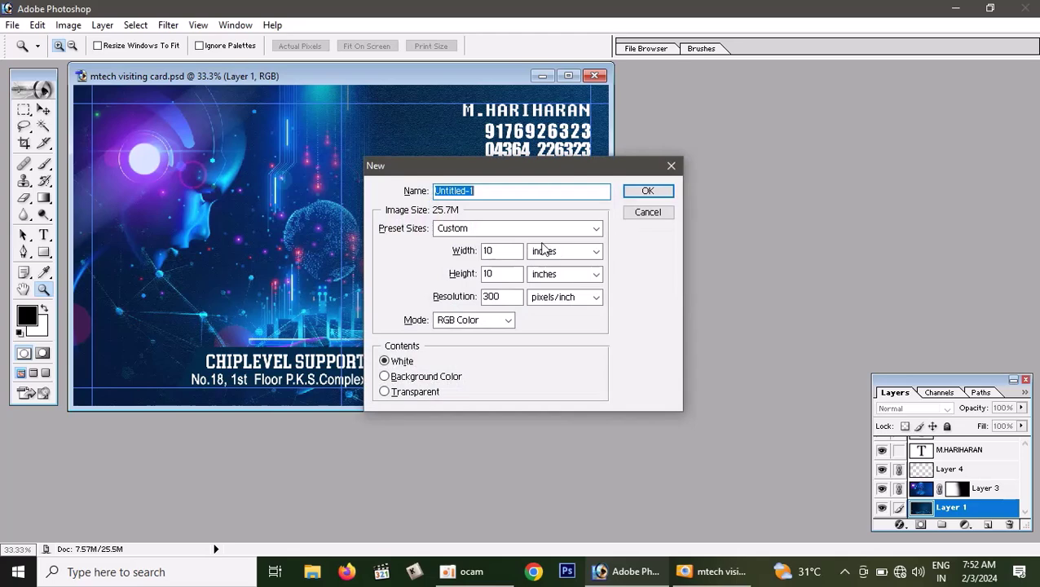
key(Tab)
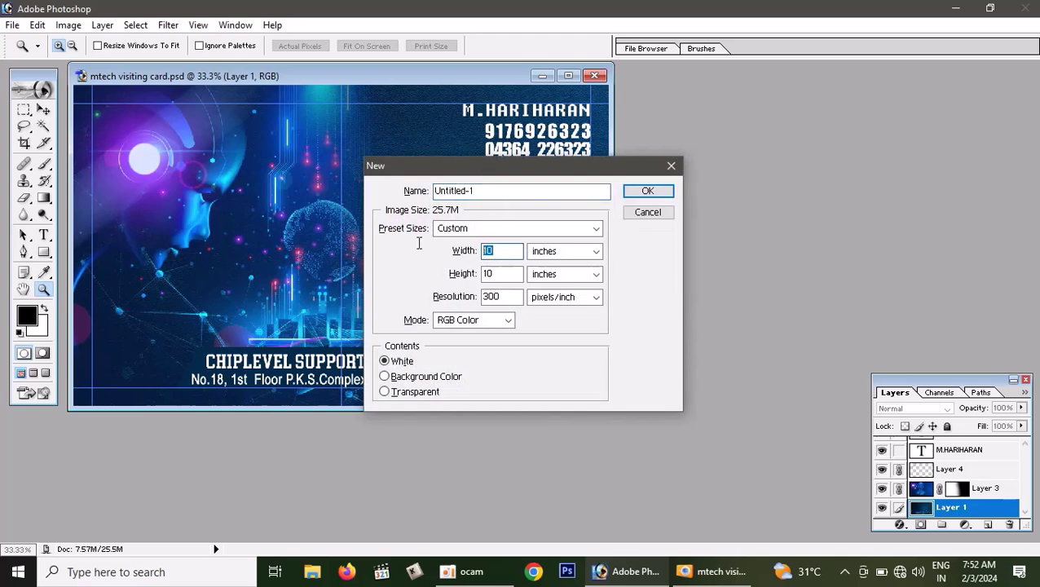
text(3.5)
key(Tab)
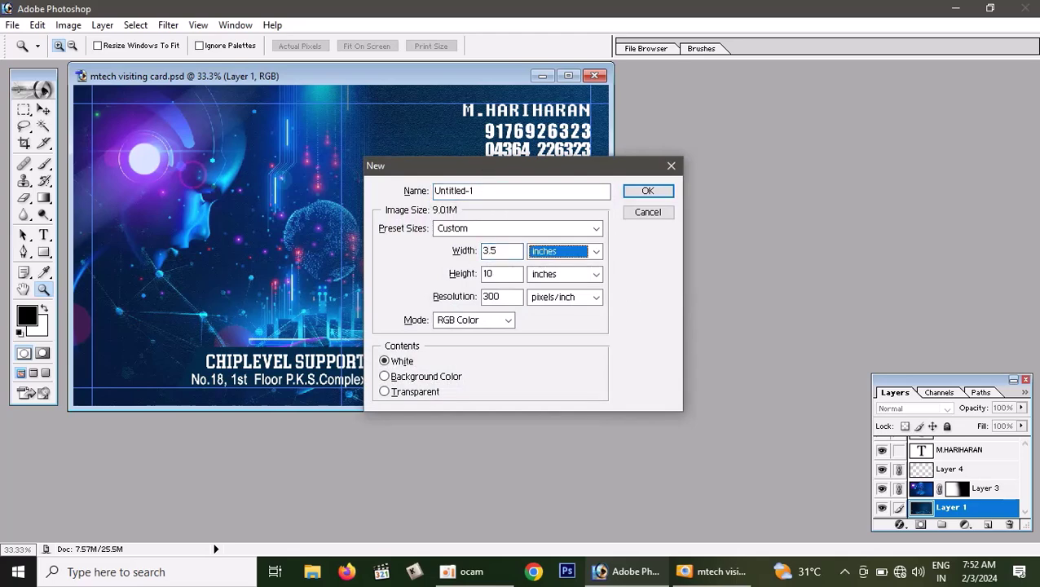
key(Tab)
text(1.)
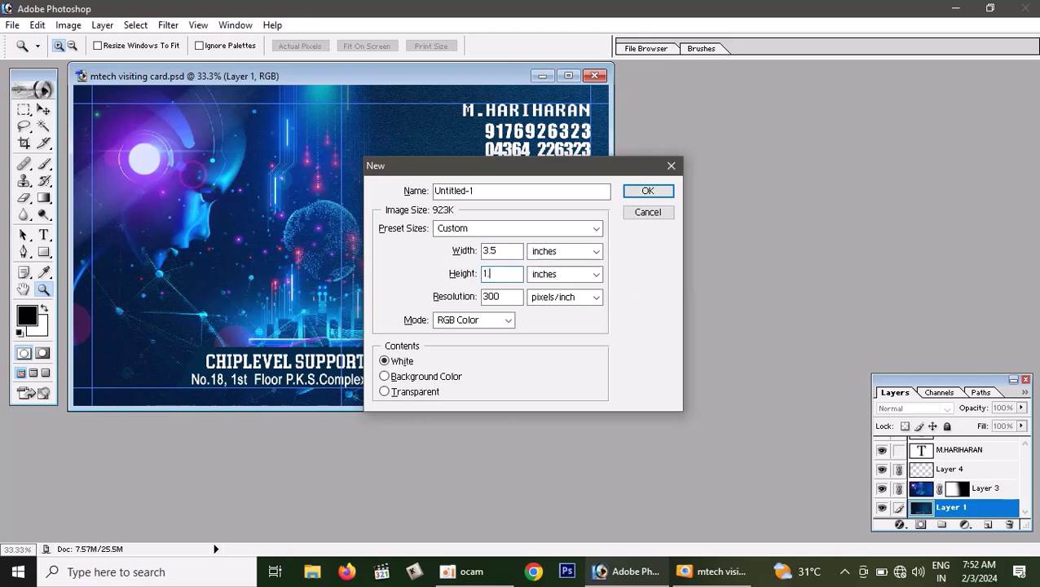
text(2)
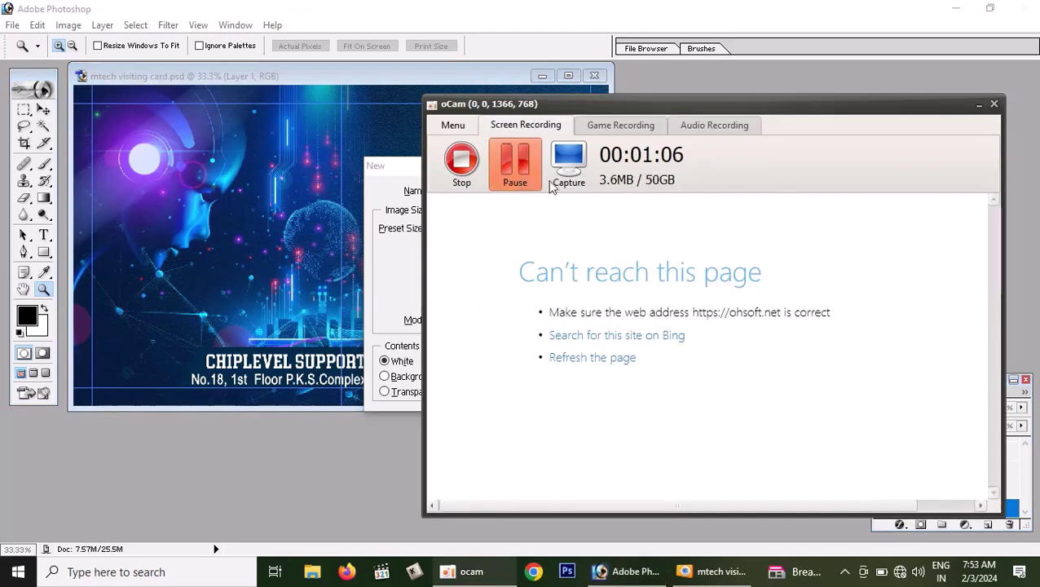
click(977, 109)
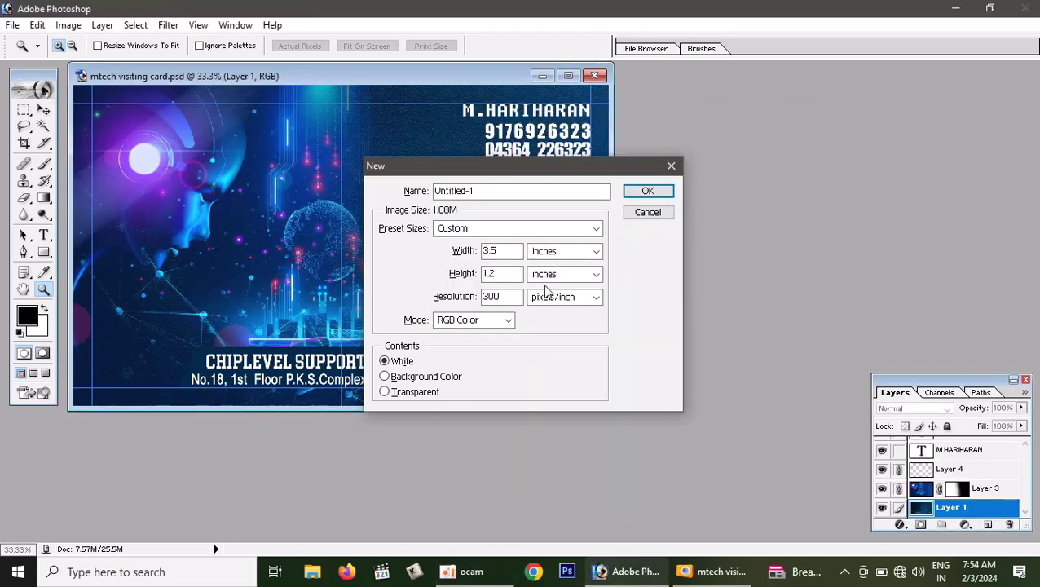
double_click(510, 273)
text(2.1)
key(Tab)
key(Tab)
text(600)
key(Return)
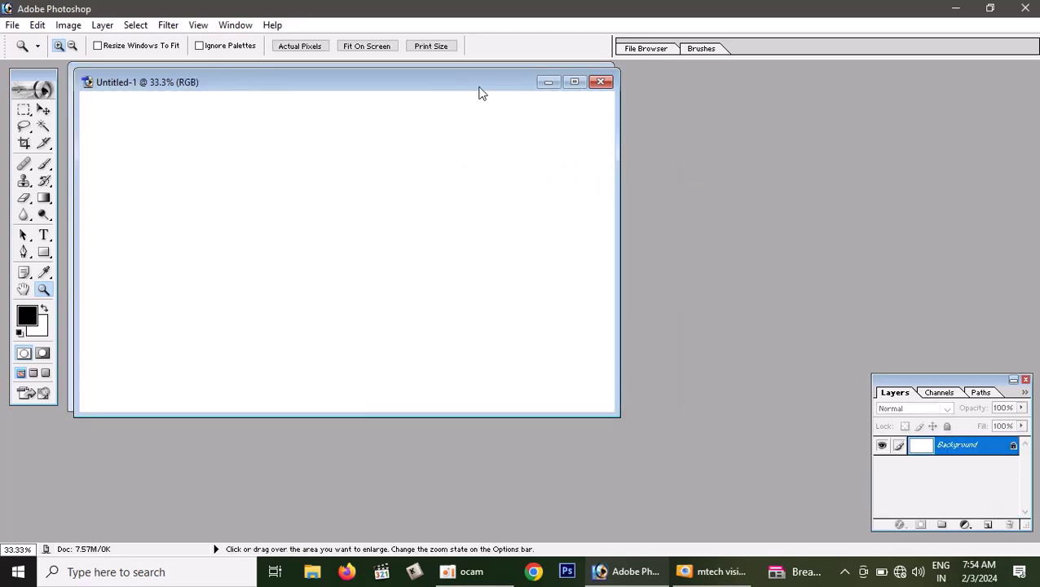
Shift the blank document's window down off the sample card and maximize it.
key(v)
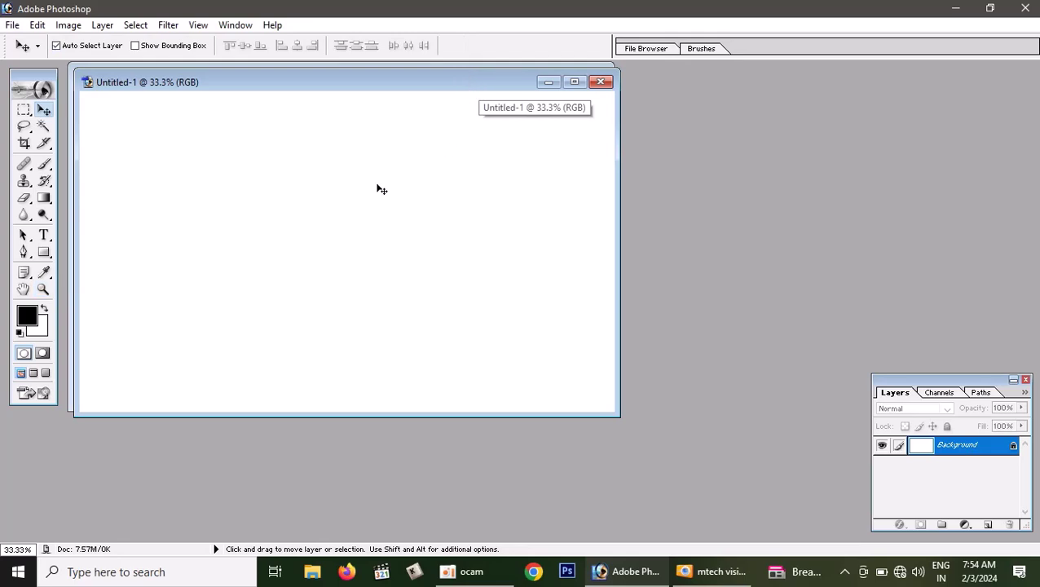
drag(290, 77, 316, 164)
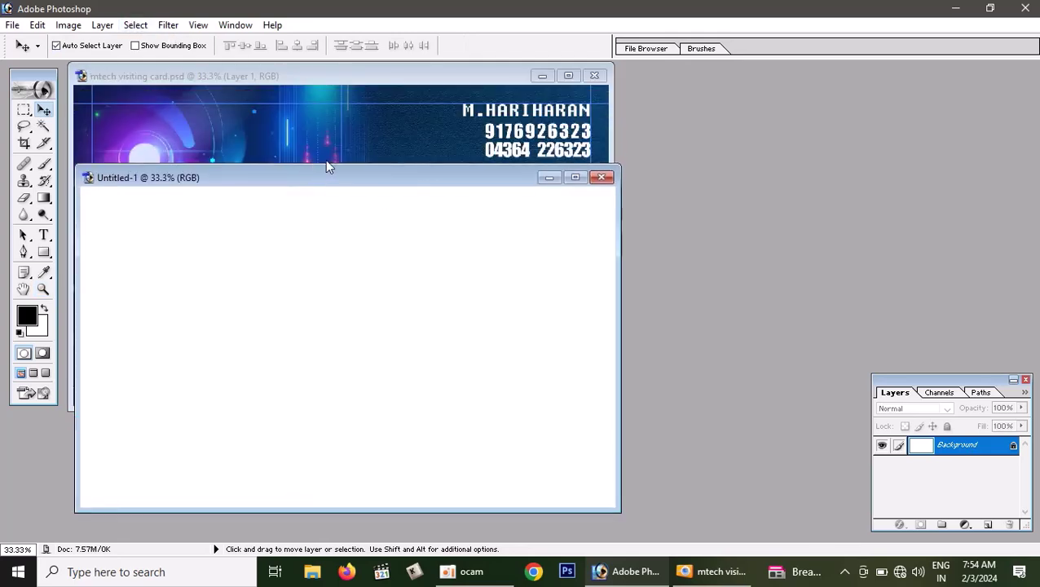
click(575, 177)
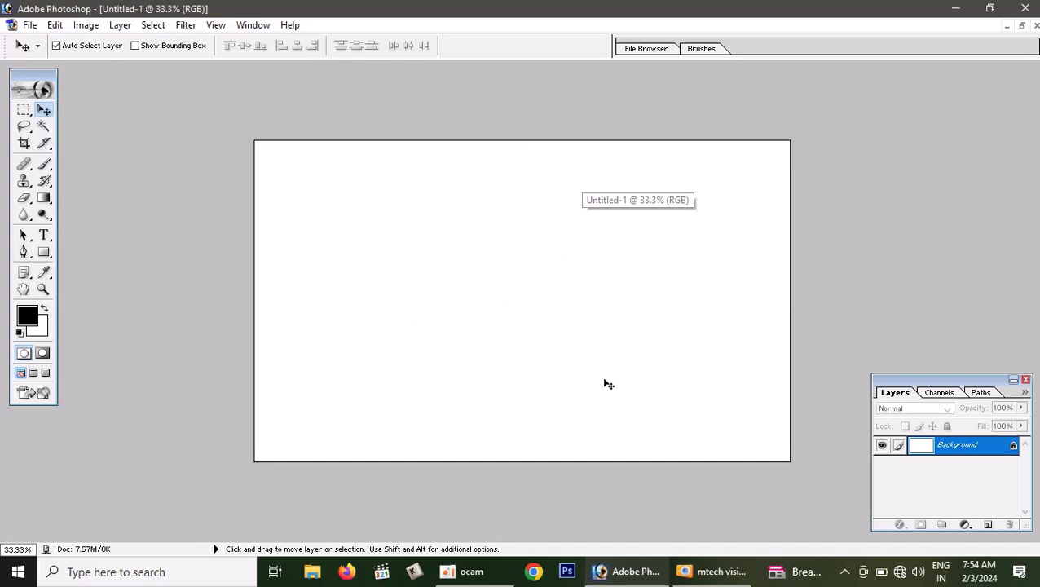
Add a vertical guide at position 5 mm.
click(216, 25)
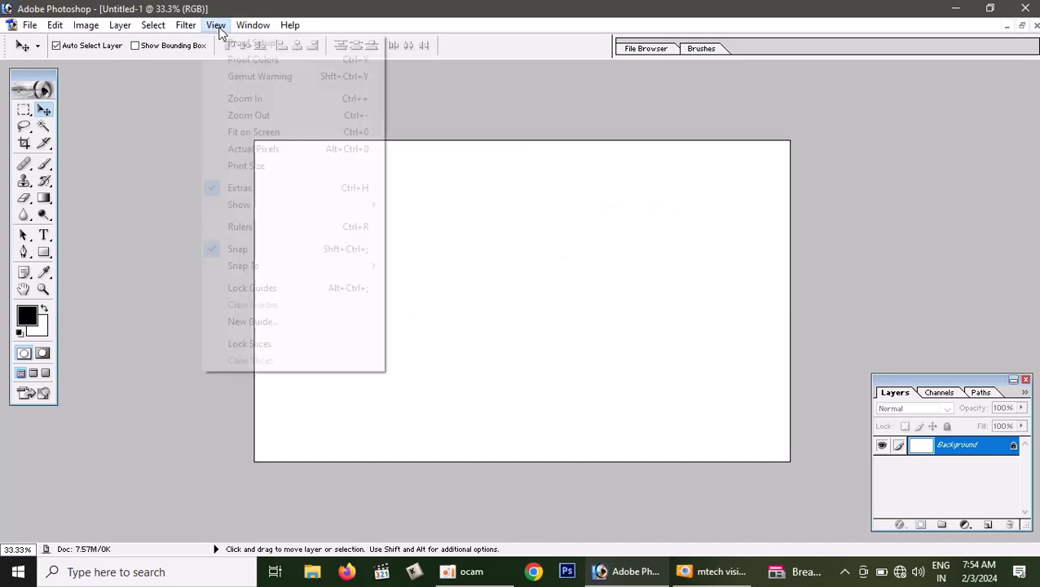
mouse_move(209, 25)
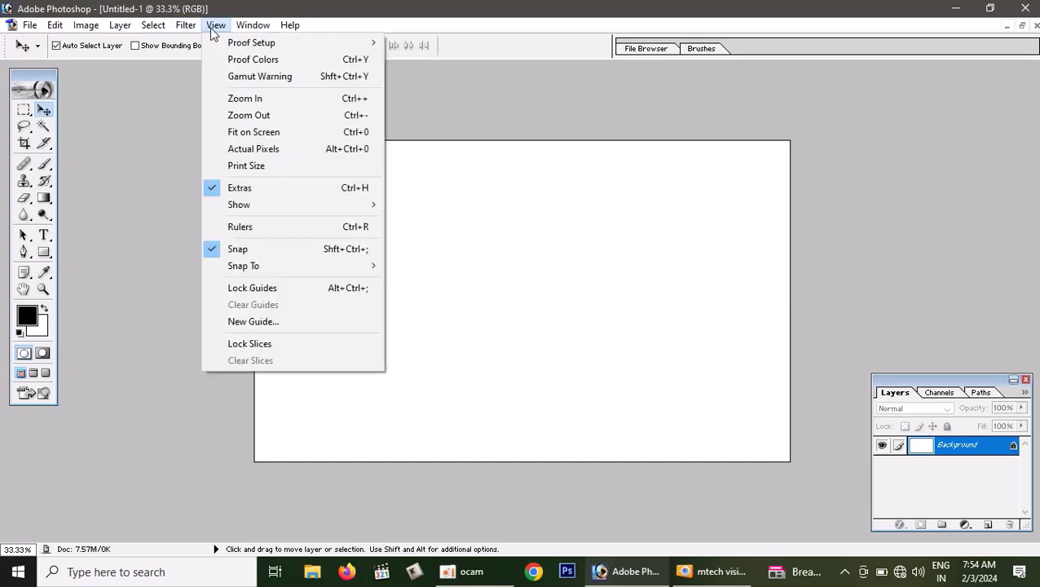
click(238, 321)
text(5mm)
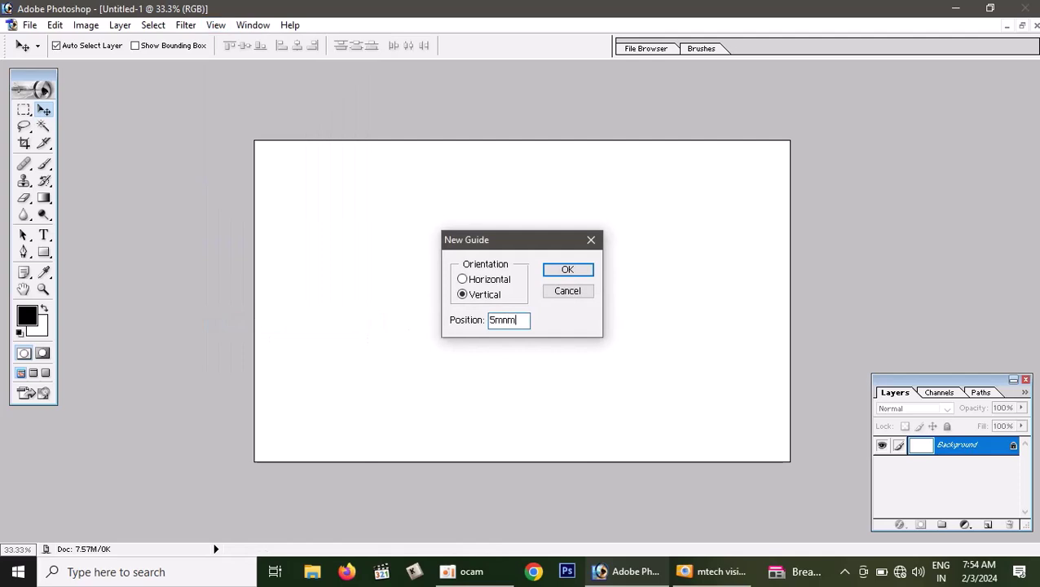
key(Return)
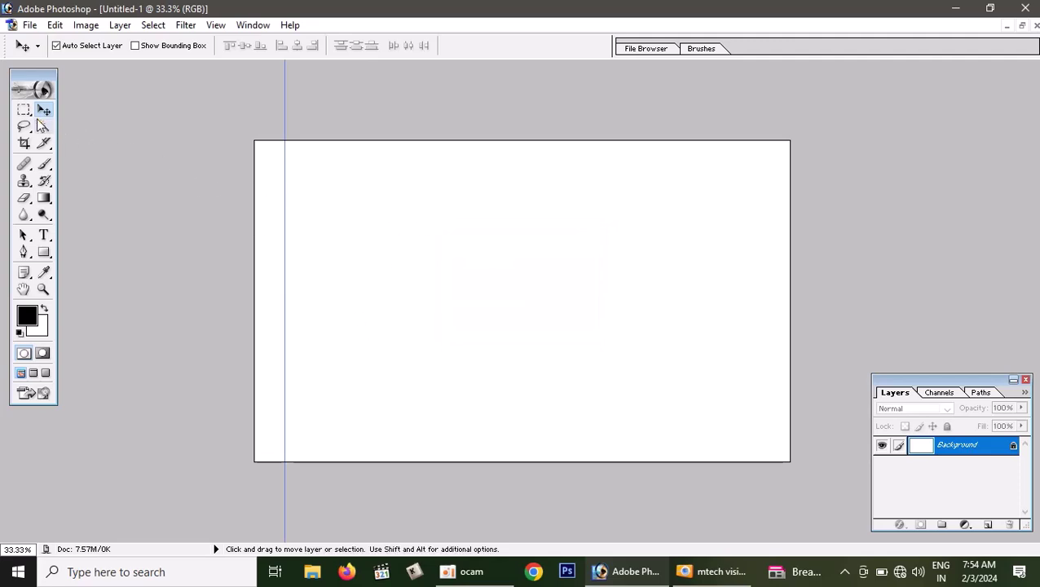
Select a rectangle between the page's left edge and the guide, fill it with black on a new layer, and deselect.
key(m)
drag(230, 179, 283, 265)
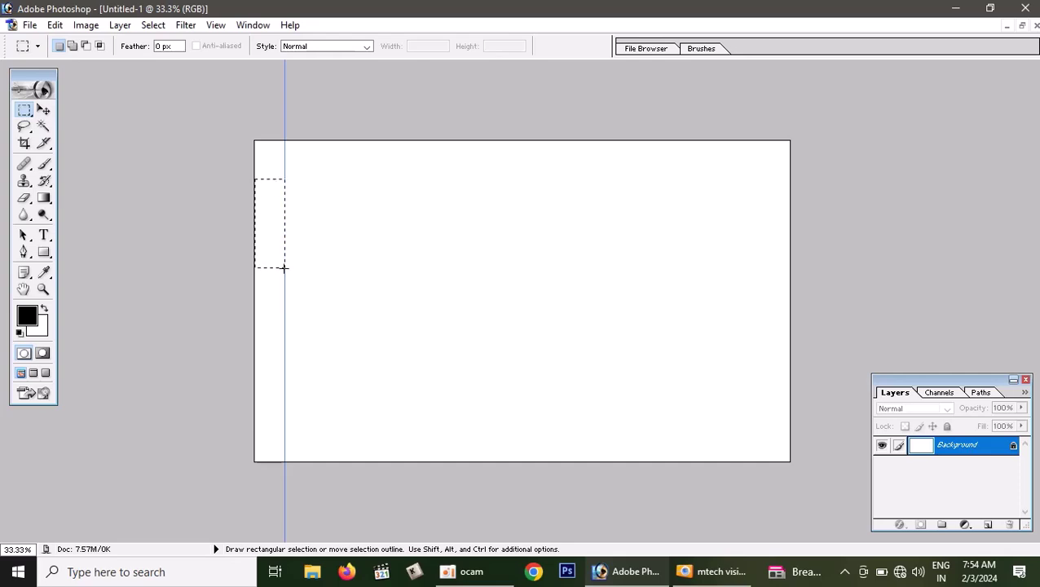
key(ctrl+shift+n)
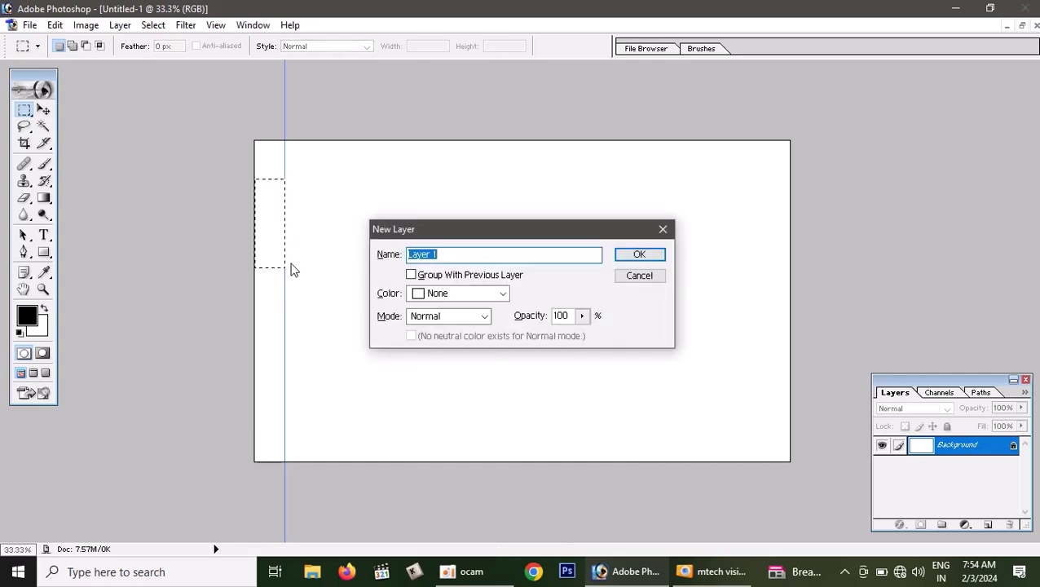
key(Return)
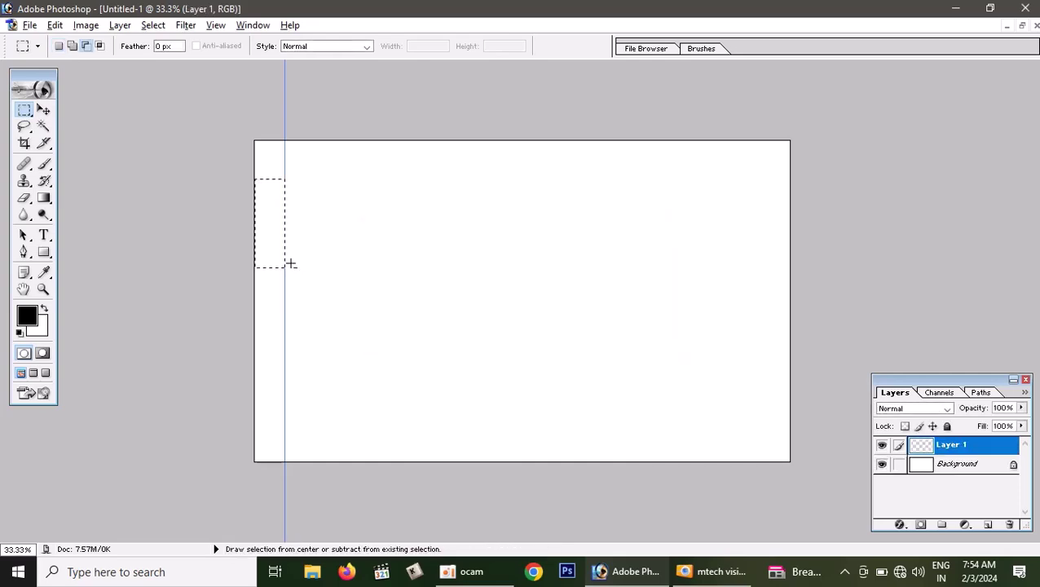
key(alt+BackSpace)
key(ctrl+d)
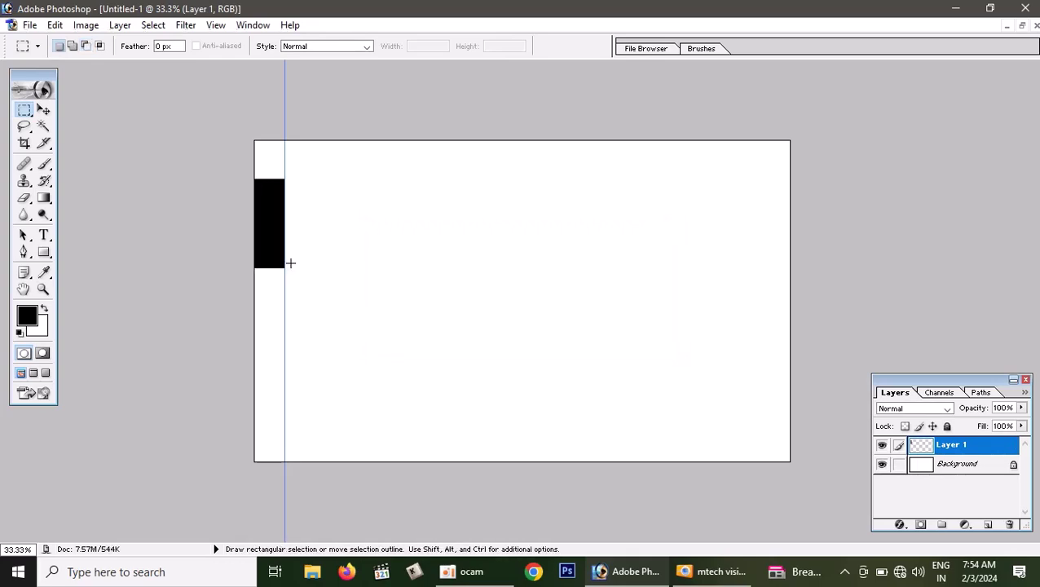
Move the black block to the page's right edge, show the rulers, and place a vertical guide at the block's inner edge.
key(v)
drag(264, 235, 766, 243)
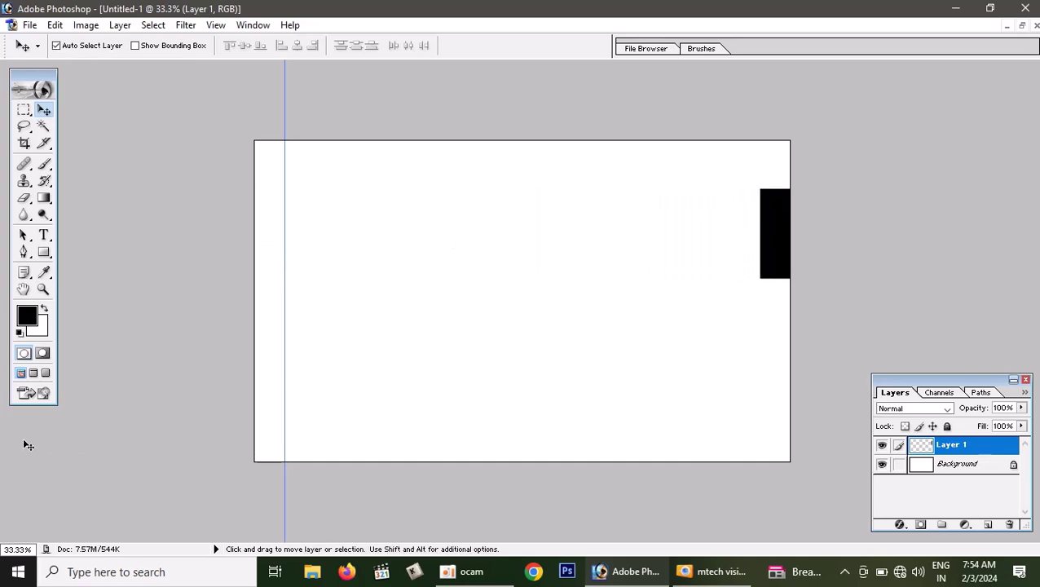
key(ctrl+r)
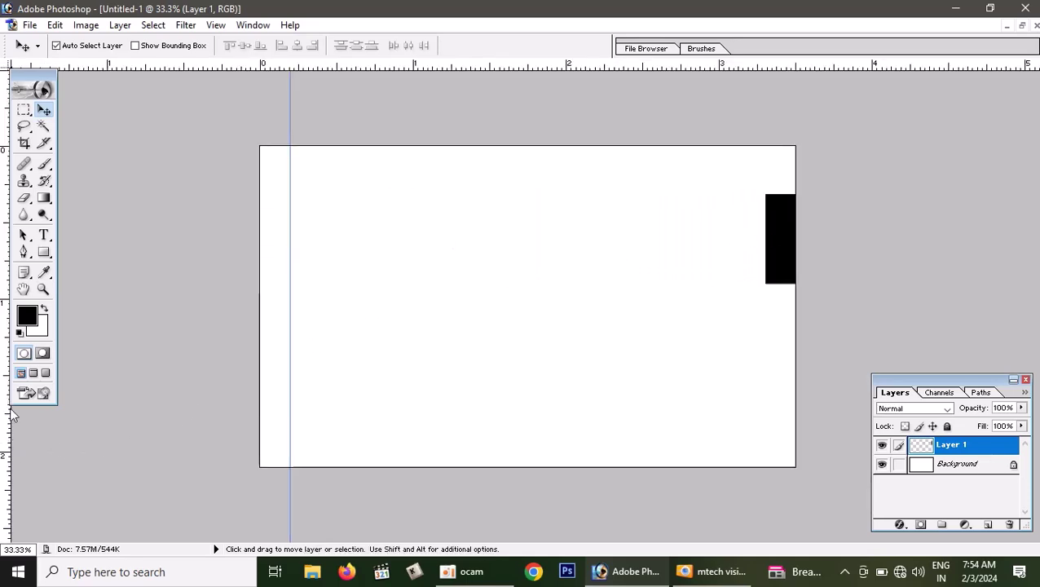
key(ctrl+r)
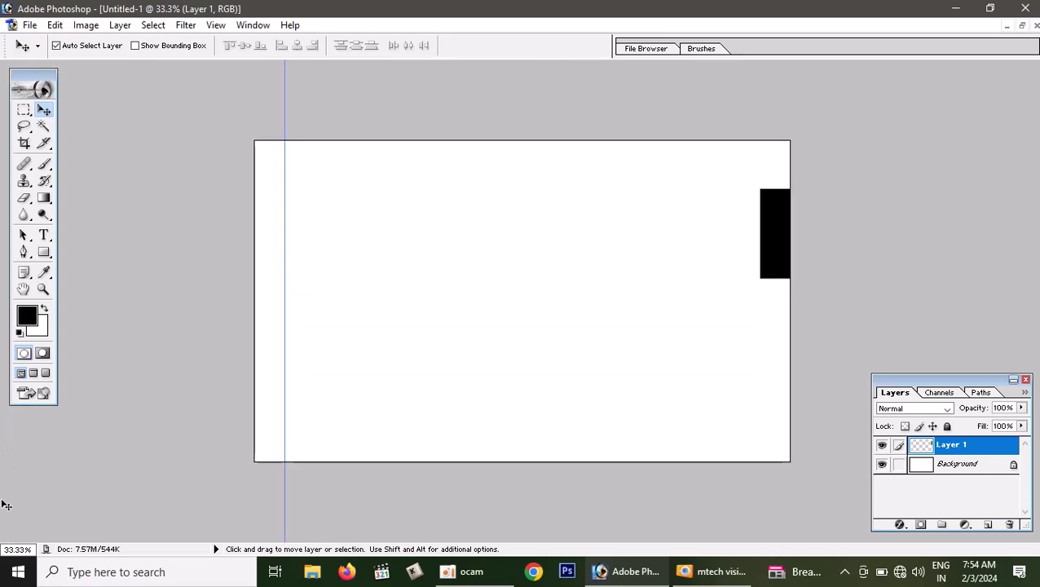
key(ctrl+r)
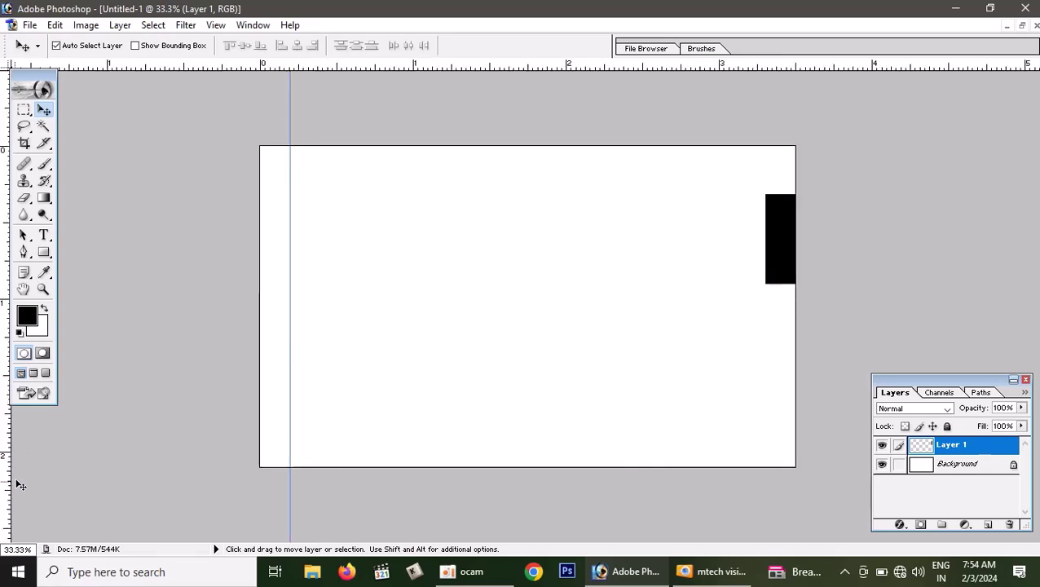
drag(7, 461, 761, 422)
Move the black block inward from the right margin and rotate it 90° counterclockwise.
drag(789, 249, 685, 254)
key(ctrl+t)
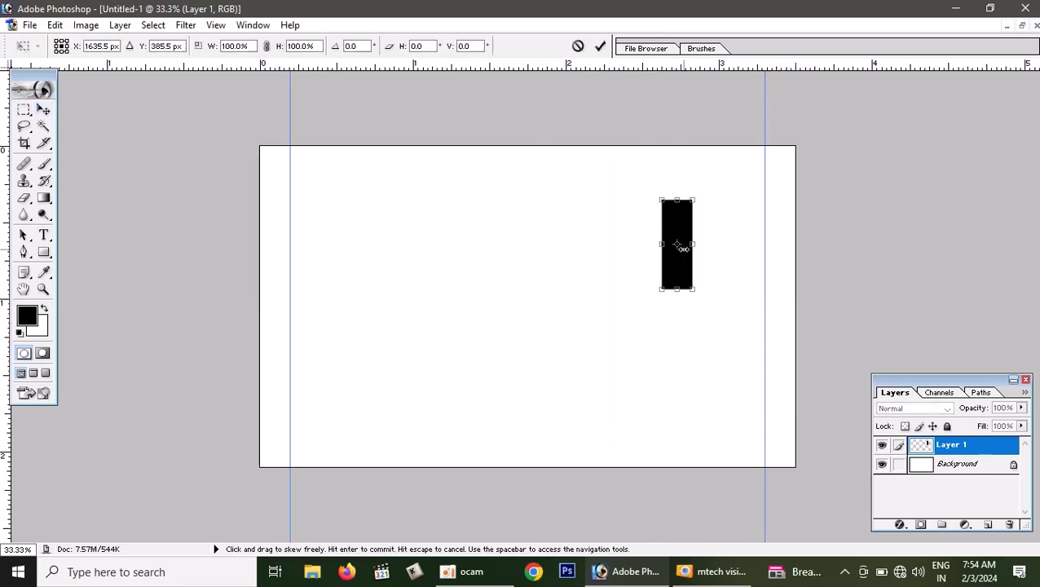
right_click(685, 253)
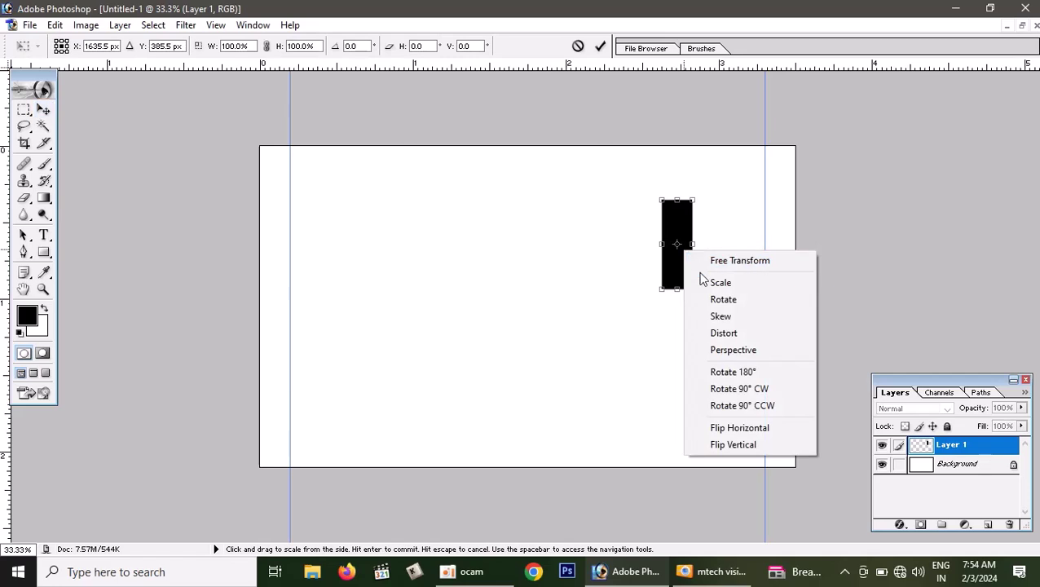
click(751, 412)
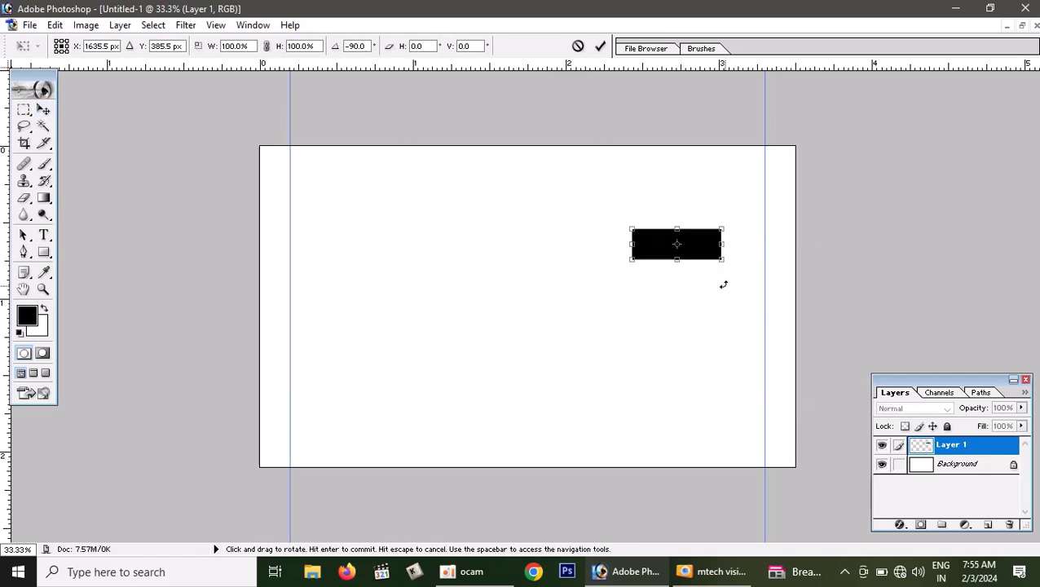
key(Return)
Place horizontal guides inside the page's top and bottom edges using the black block as the margin spacer, and delete its layer.
drag(708, 258, 701, 169)
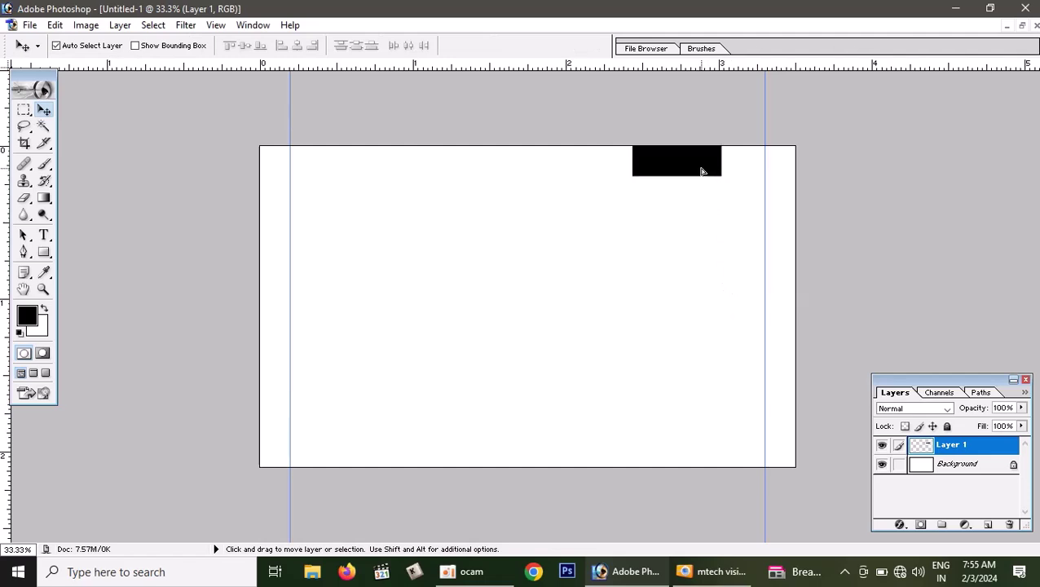
drag(722, 67, 690, 457)
drag(717, 69, 720, 111)
drag(719, 349, 706, 438)
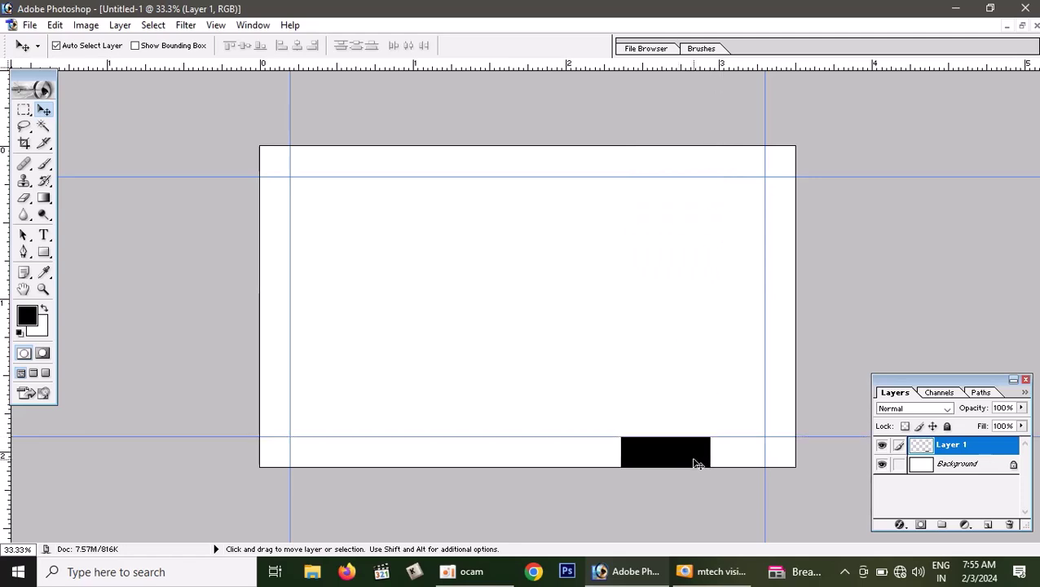
click(1009, 525)
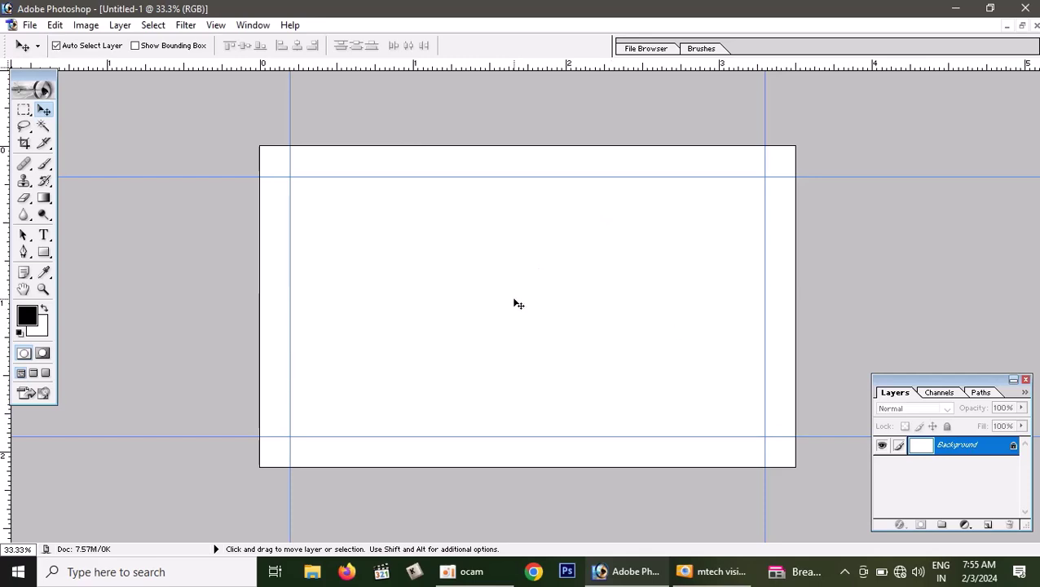
Copy the linked background artwork layers from the mtech visiting card into the new document and align them to fill the page.
click(1022, 26)
click(402, 132)
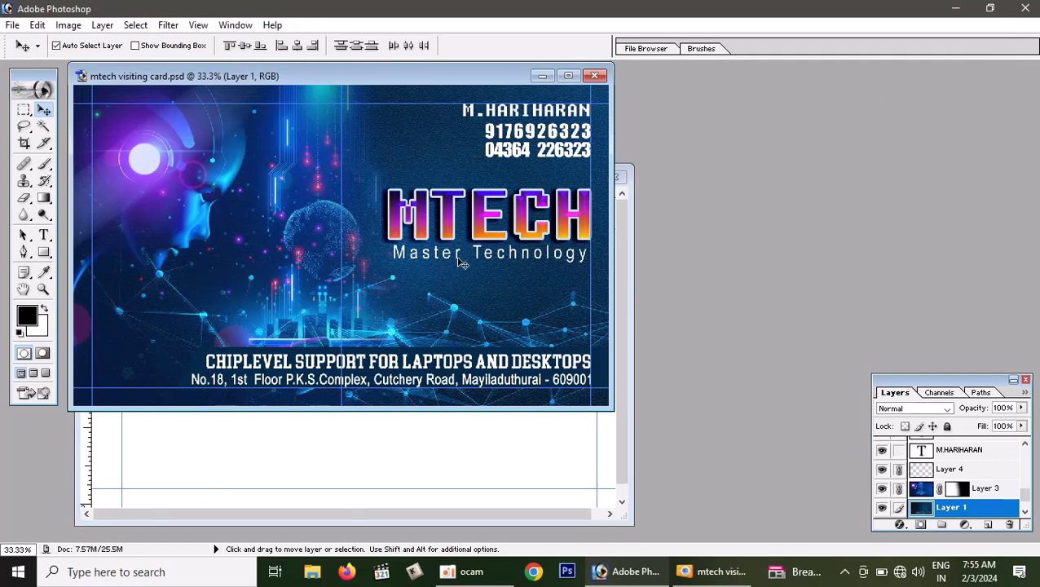
click(1013, 380)
key(ctrl+0)
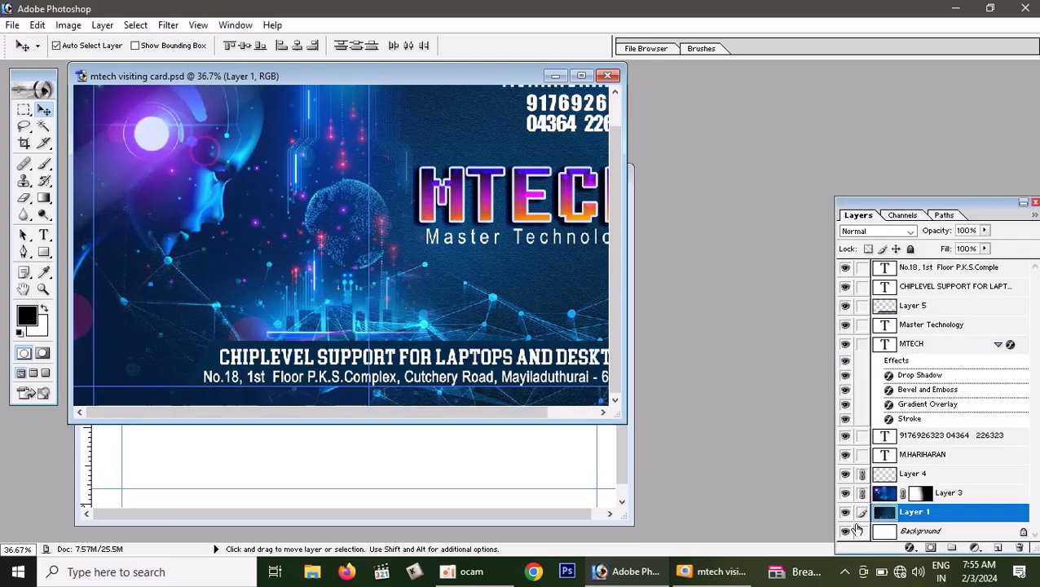
drag(535, 320, 483, 455)
click(586, 179)
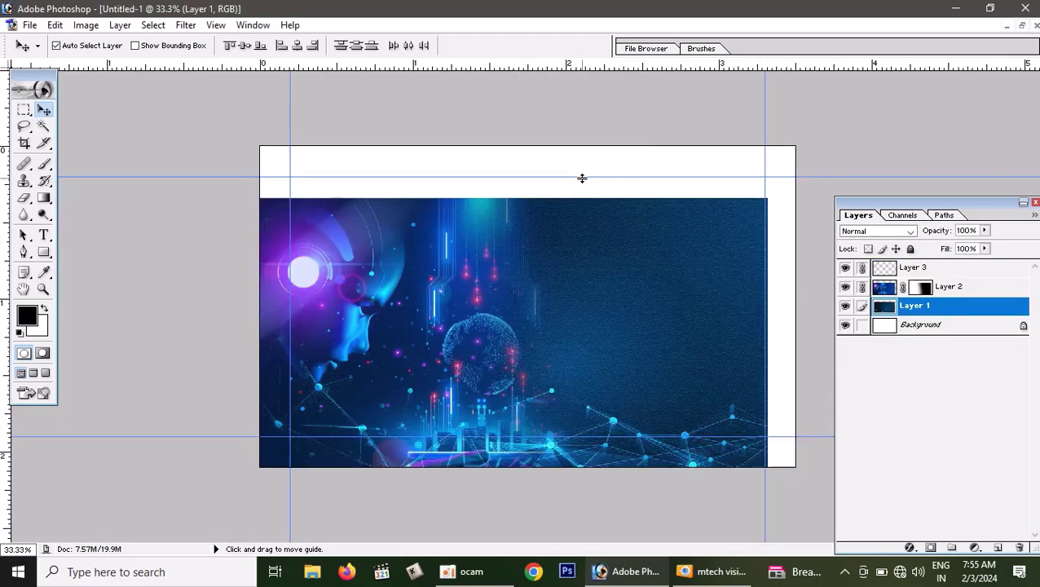
drag(560, 287, 586, 246)
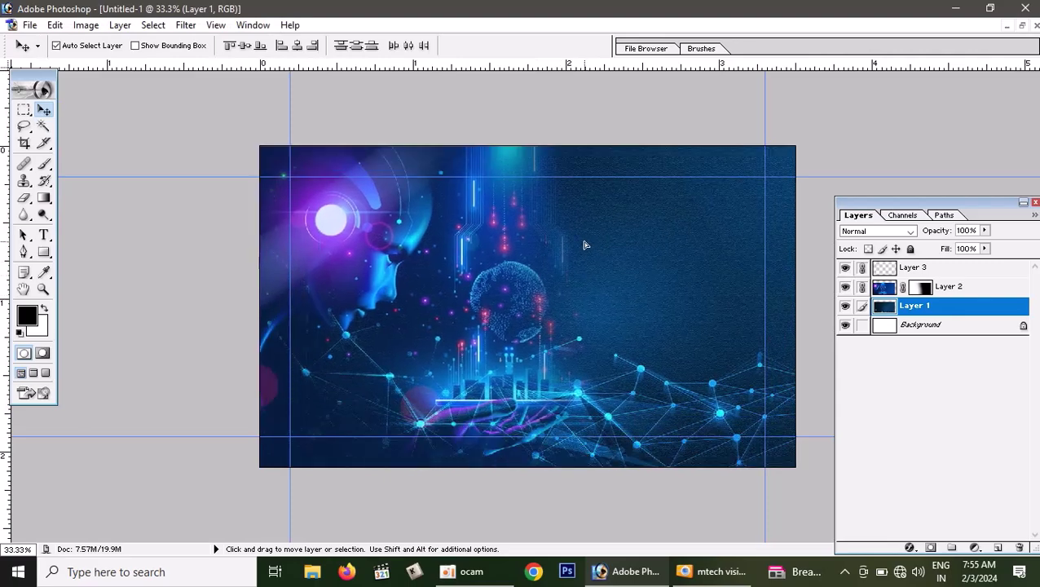
Unlink Layer 2 and Layer 3 from Layer 1 and toggle Layer 3's visibility to check its effect.
click(864, 289)
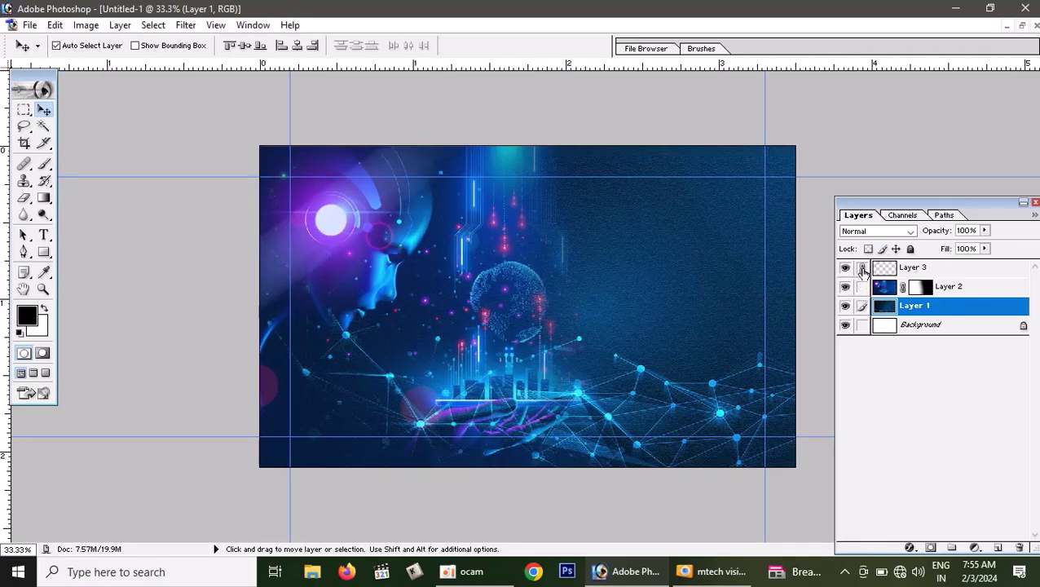
click(862, 269)
click(846, 269)
click(846, 269)
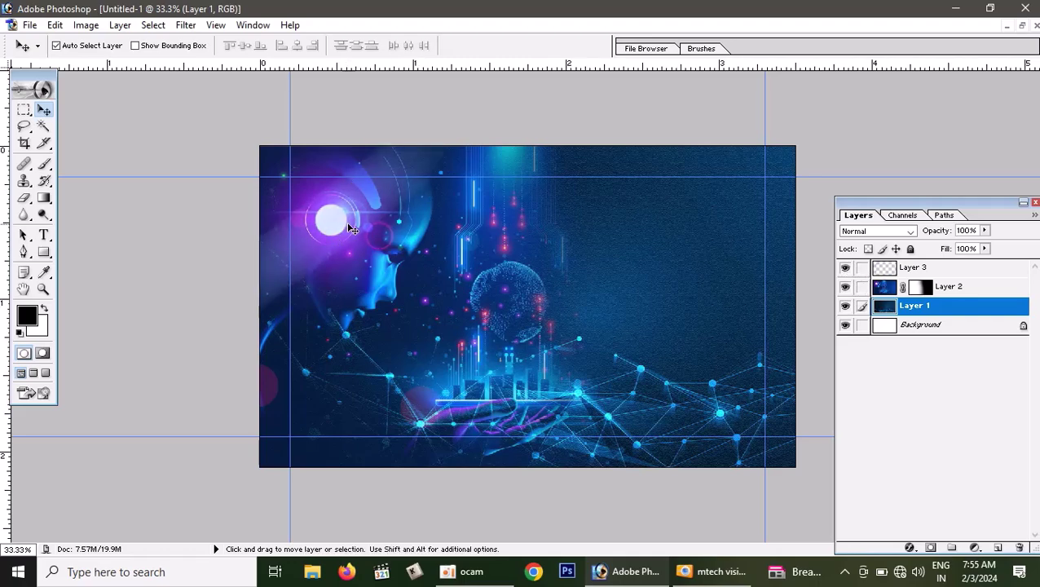
Hide and reshow Layer 3 and the masked Layer 2 to examine what each adds over the Layer 1 background.
key(ctrl+0)
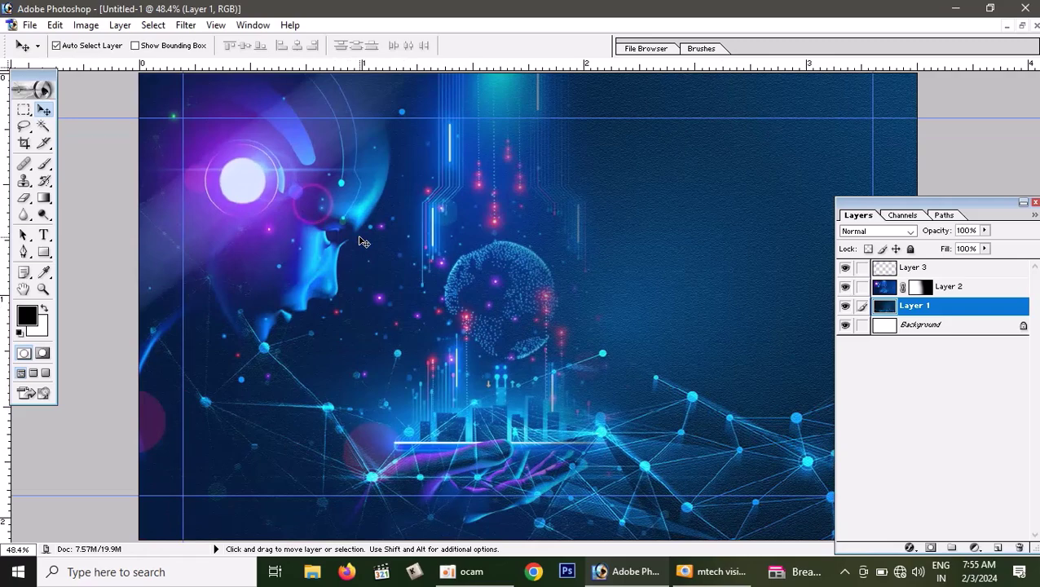
click(846, 269)
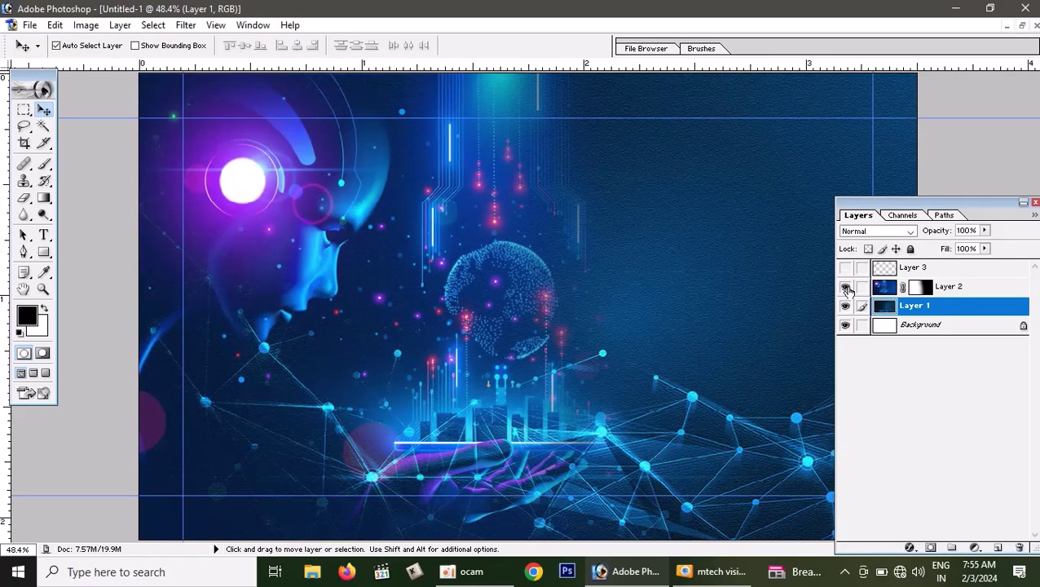
click(846, 287)
click(846, 287)
click(845, 287)
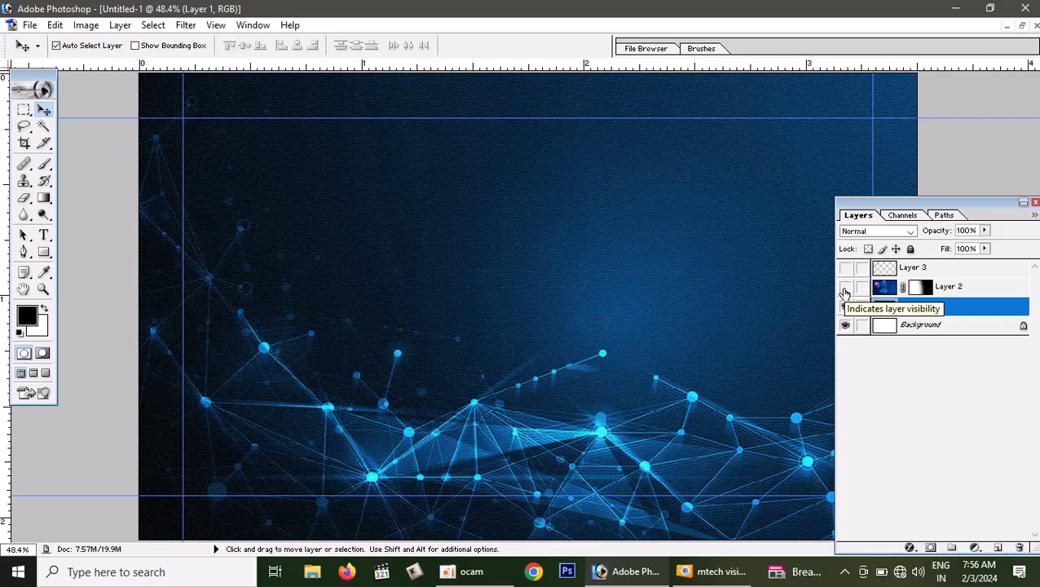
click(846, 287)
click(845, 287)
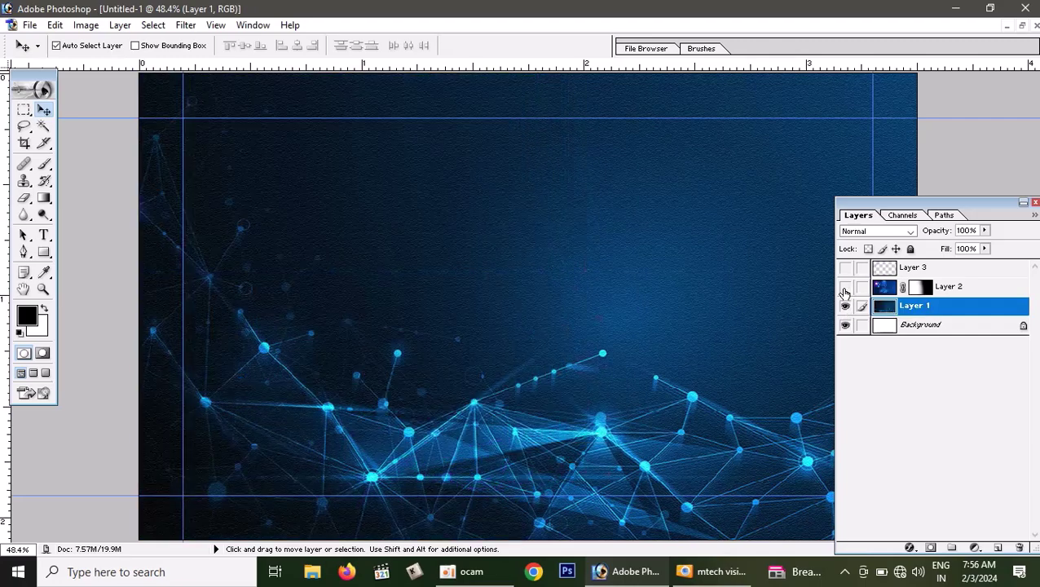
click(845, 286)
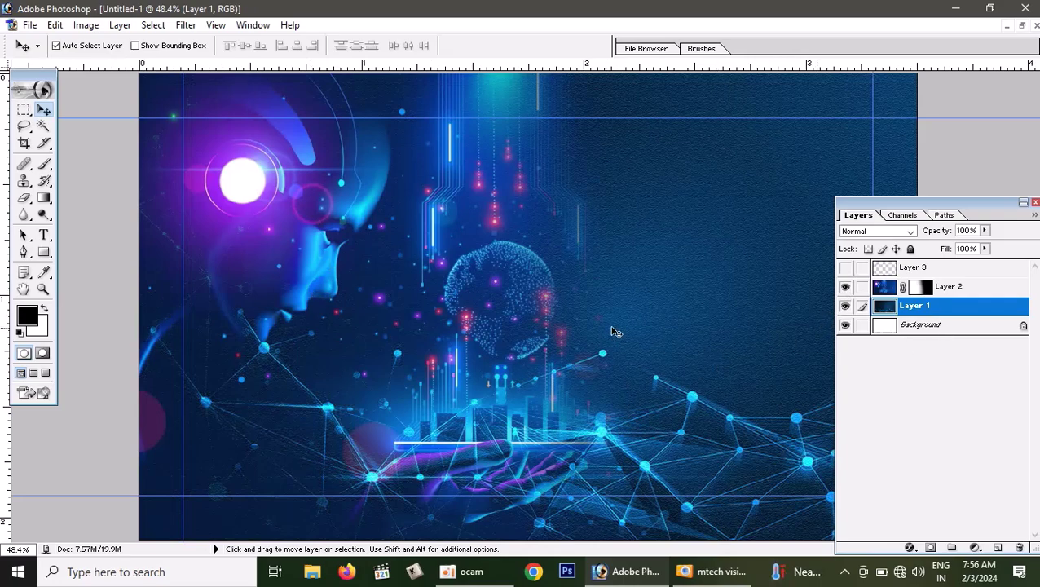
click(846, 267)
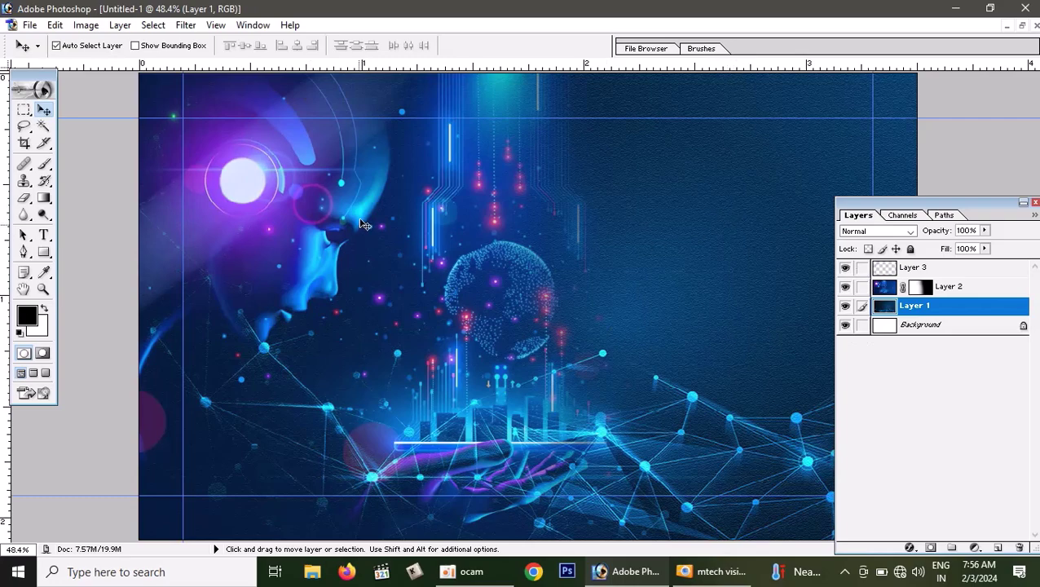
Copy the linked MTECH title and Master Technology tagline from the mtech visiting card into the new card.
click(1022, 26)
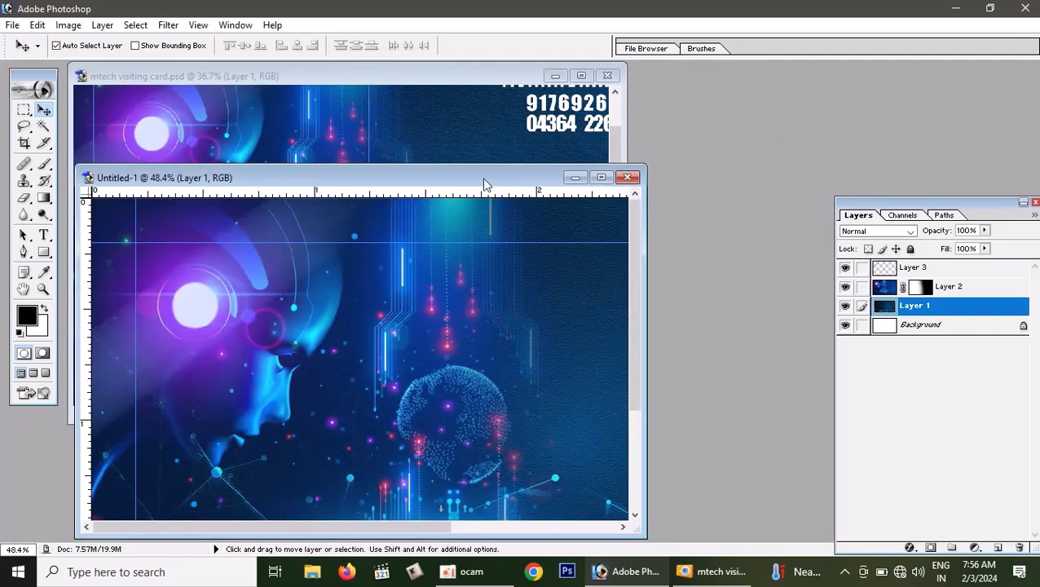
click(442, 125)
drag(485, 200, 480, 456)
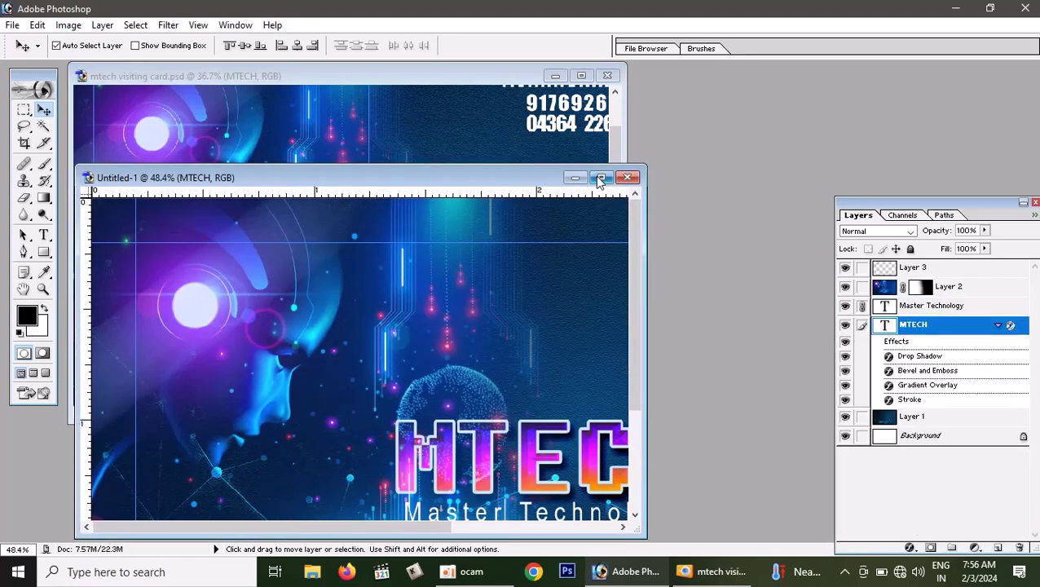
click(600, 177)
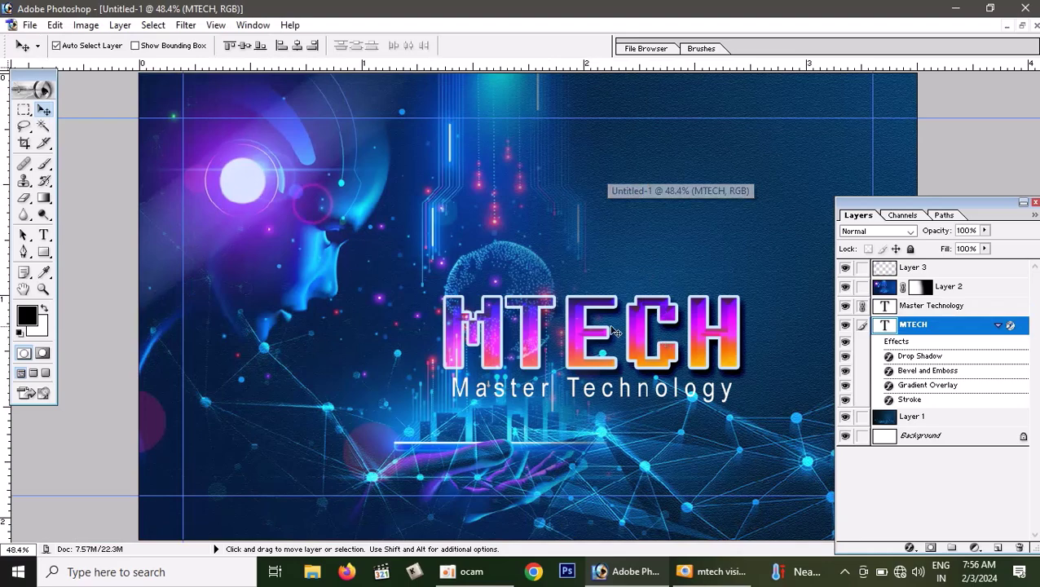
Move the MTECH title and its tagline to the upper right half of the card, ending just inside the right guide.
drag(584, 327, 719, 261)
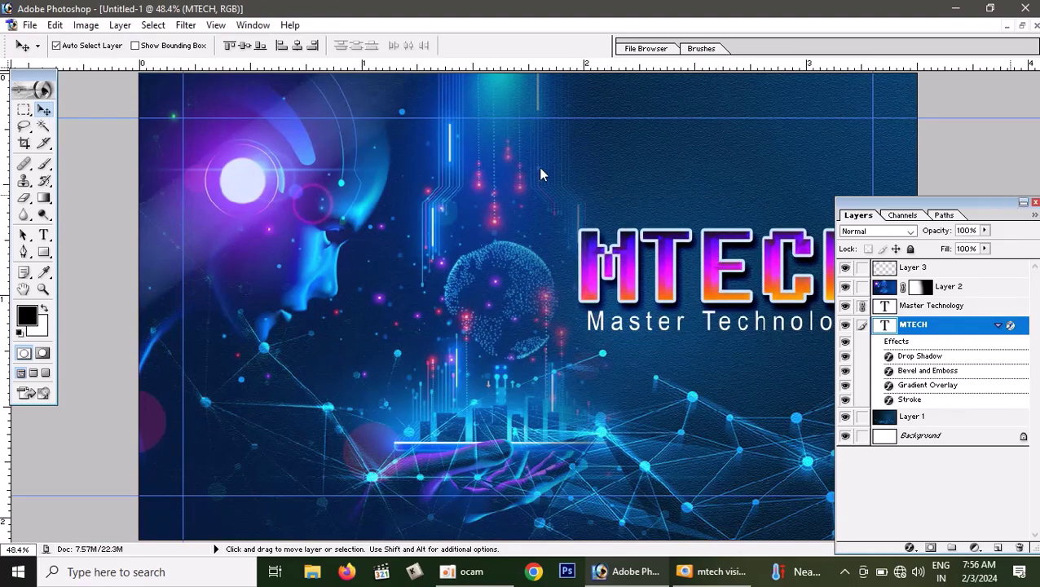
drag(430, 143, 430, 144)
drag(844, 268, 845, 240)
key(shift+Left)
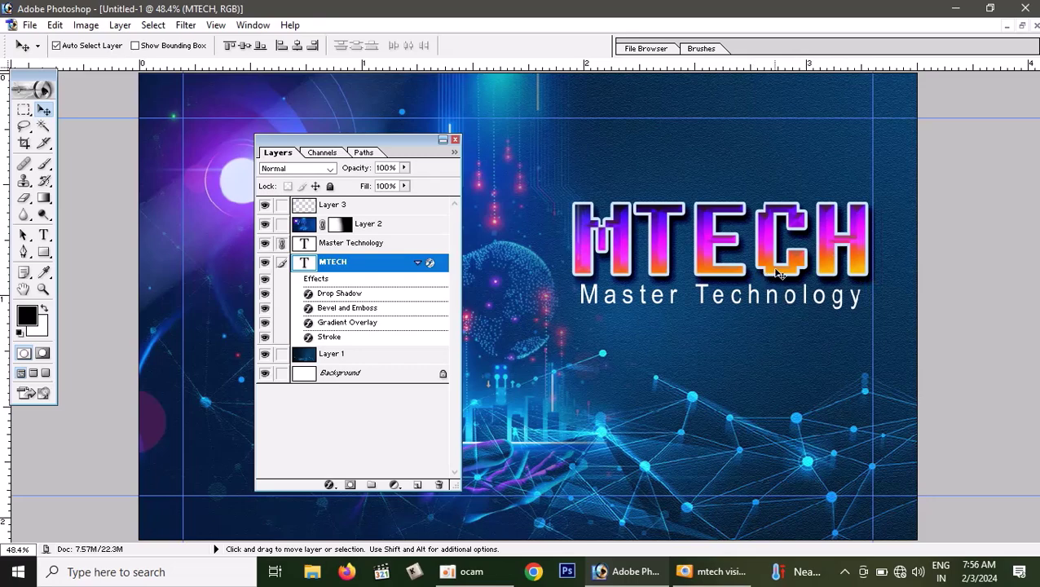
Nudge the MTECH title and its tagline slightly downward along the right guide.
key(Down)
key(Down)
key(Down)
key(Down)
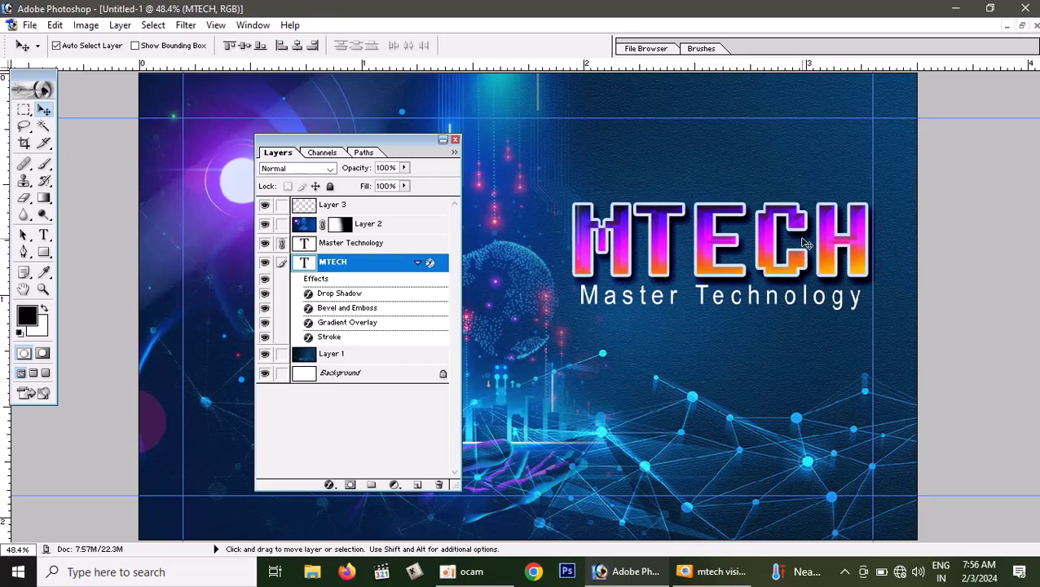
key(Down)
key(Down)
key(Down)
key(Down)
key(Down)
key(Down)
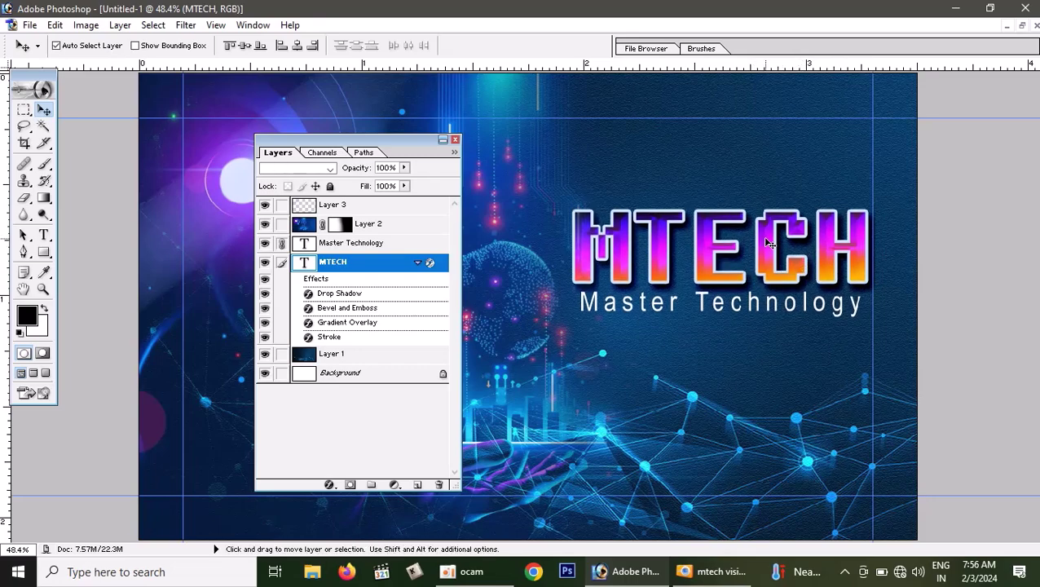
key(Down)
key(Down)
key(Down)
key(Down)
key(Down)
key(Down)
key(Down)
key(Down)
key(Down)
key(Down)
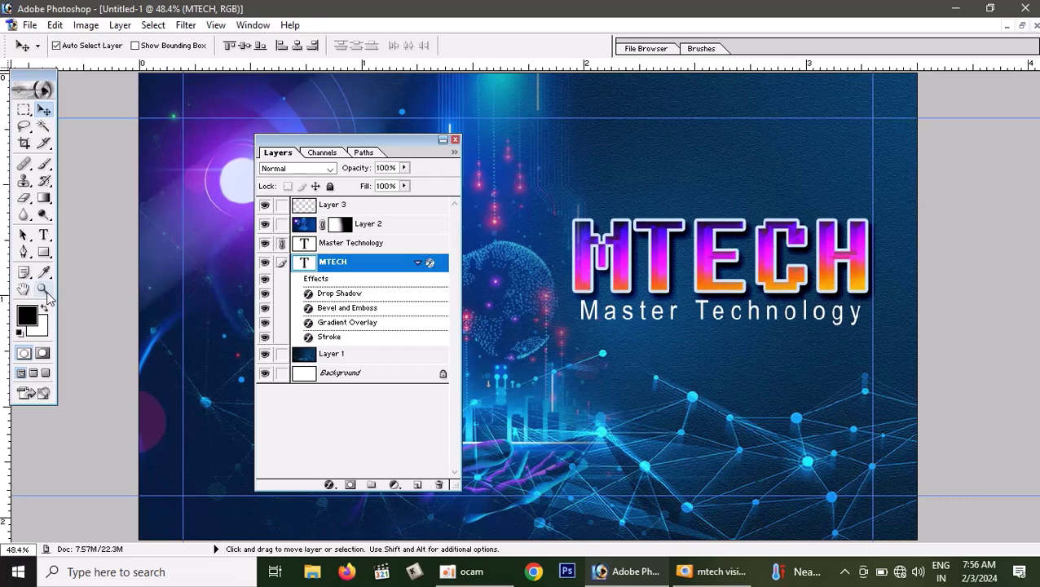
Examine the MTECH lettering and its layer effects up close, with the Layers palette collapsed.
click(43, 289)
click(697, 272)
click(709, 263)
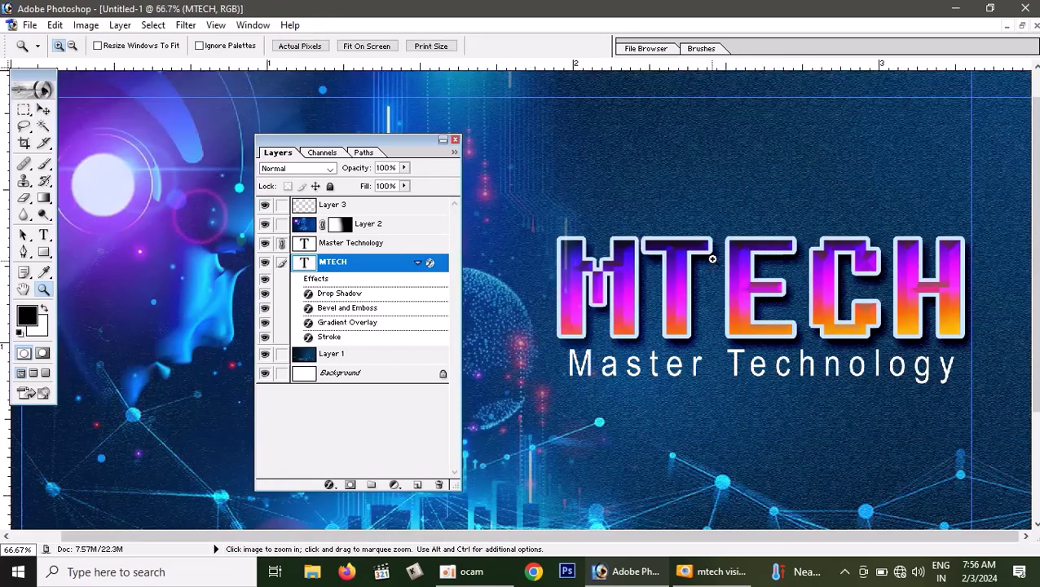
click(808, 300)
scroll(791, 359, down, 3)
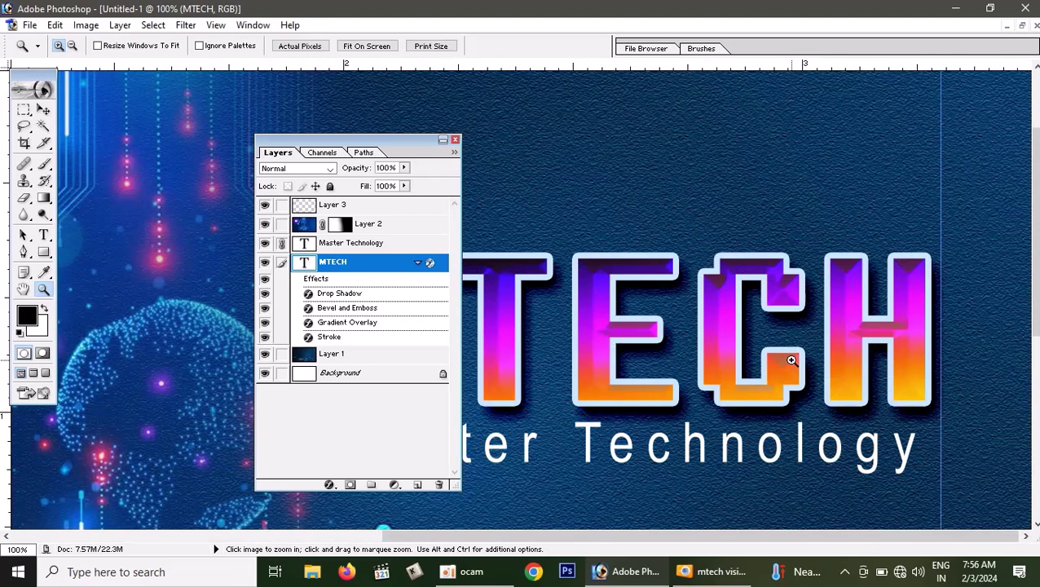
click(442, 141)
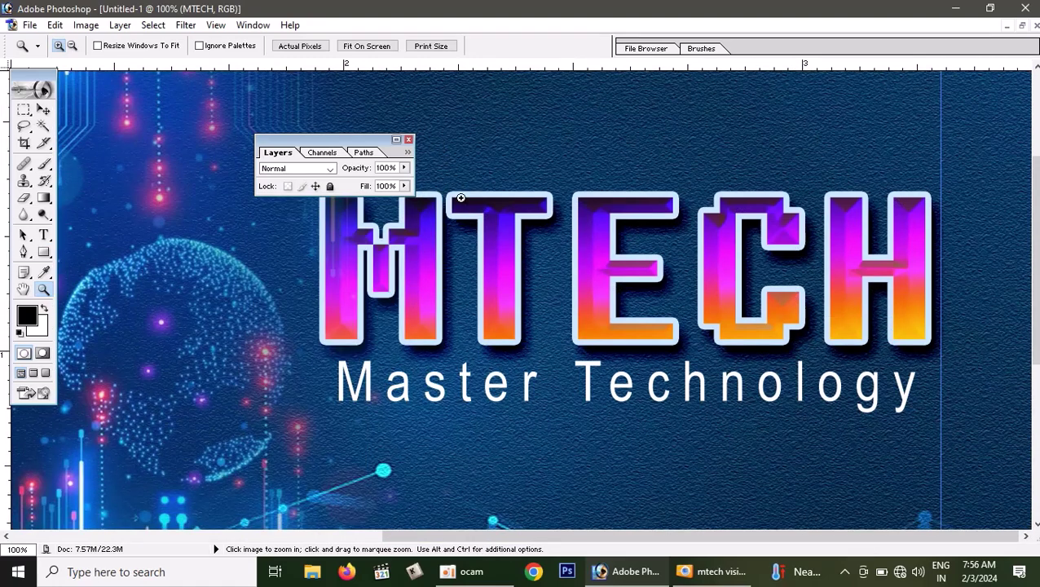
key(v)
key(ctrl+0)
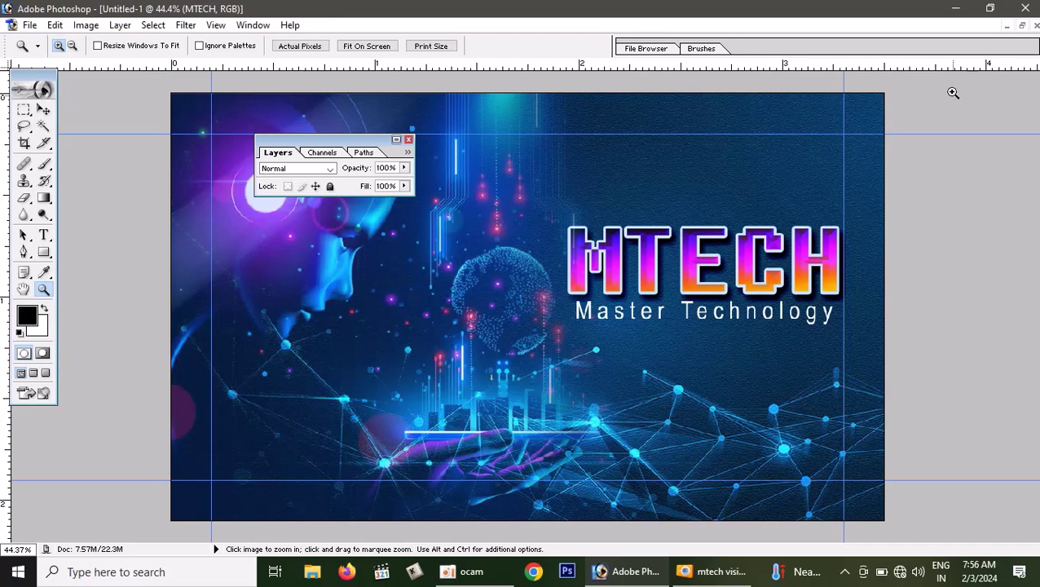
Copy the contact name and phone number text layers together from the mtech visiting card into the new card.
click(1024, 26)
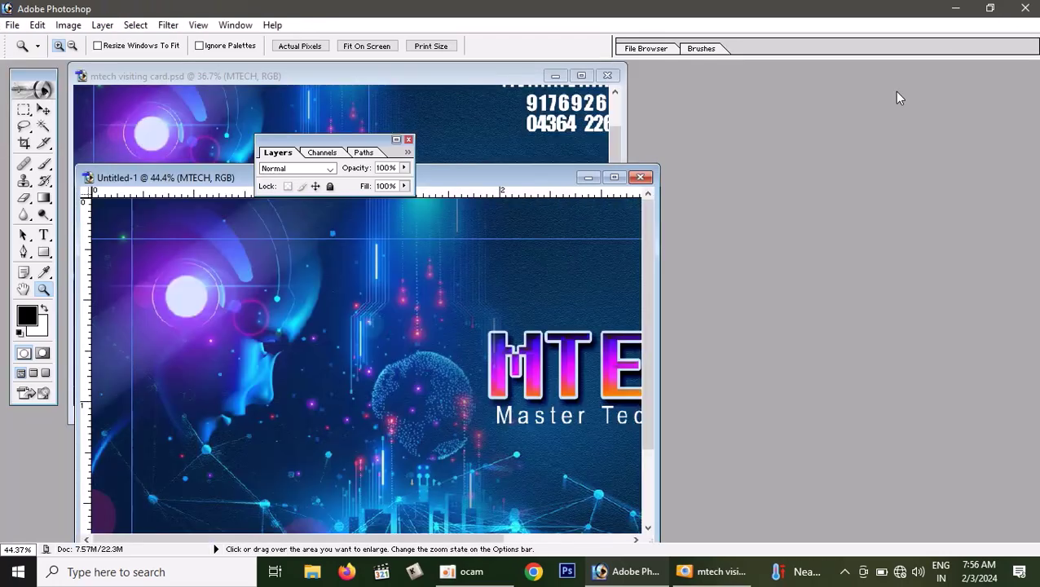
click(541, 129)
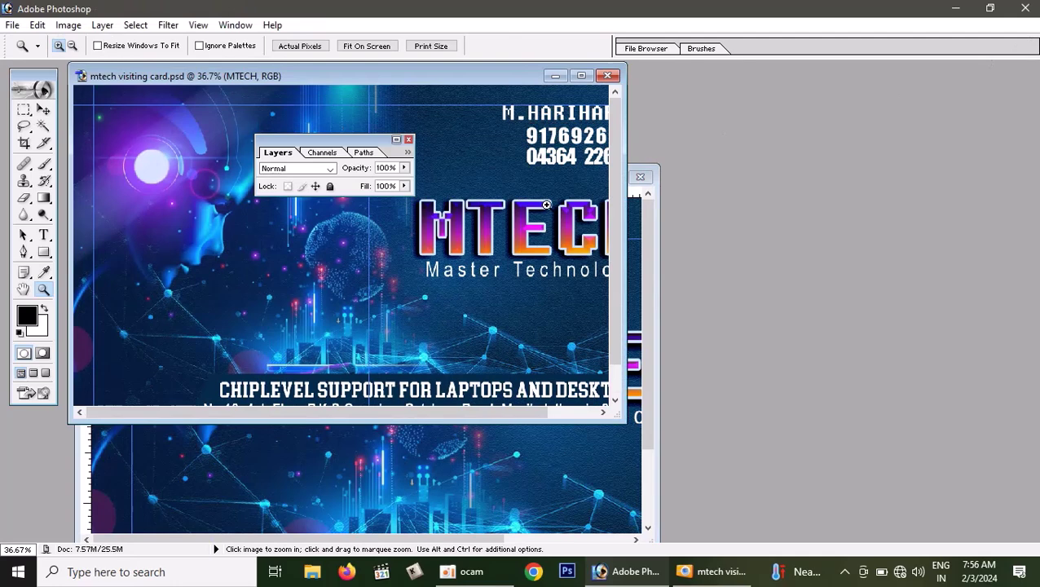
key(v)
drag(540, 143, 538, 115)
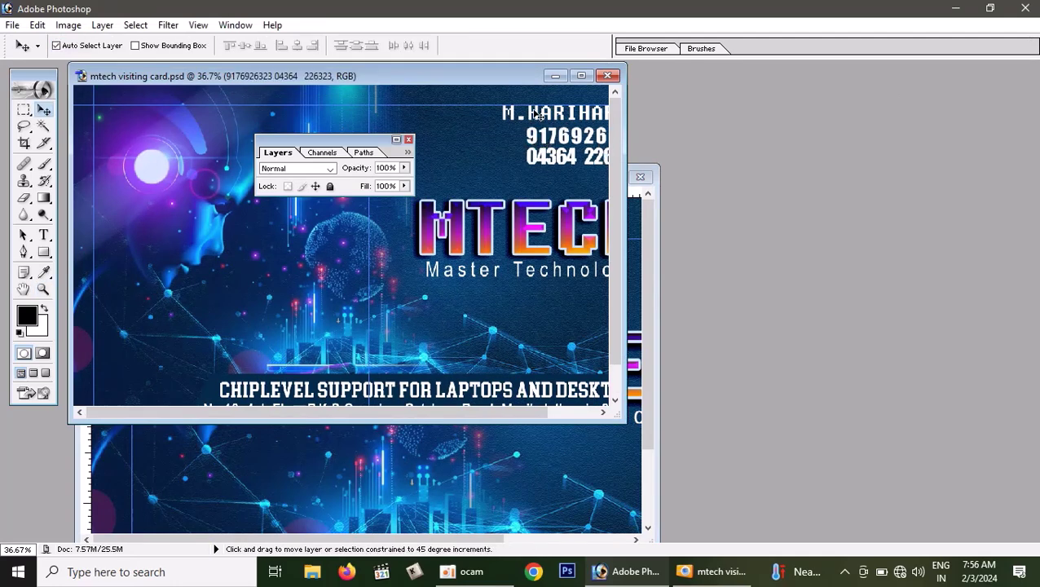
right_click(531, 116)
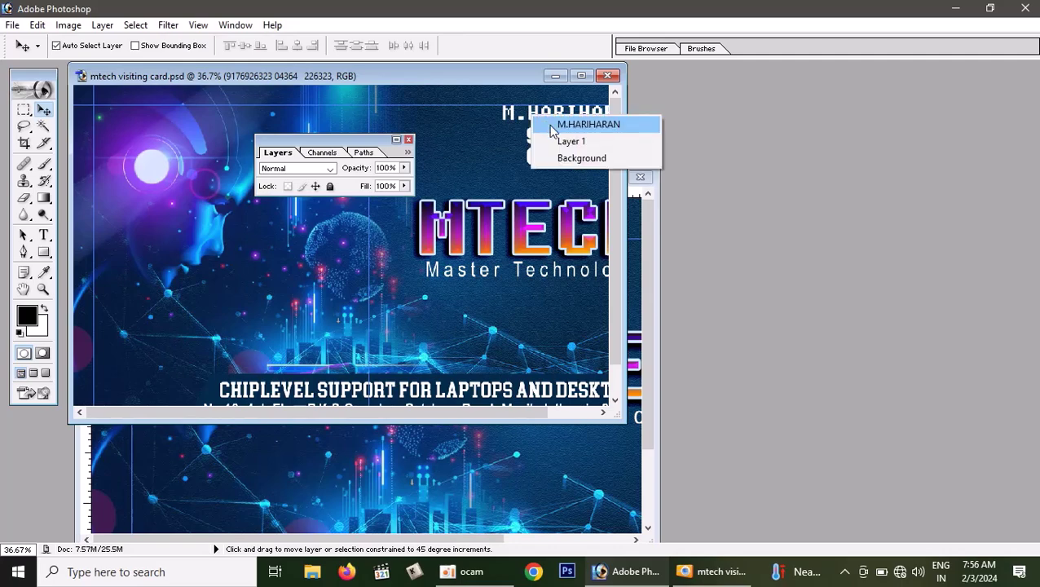
click(546, 124)
drag(542, 143, 520, 463)
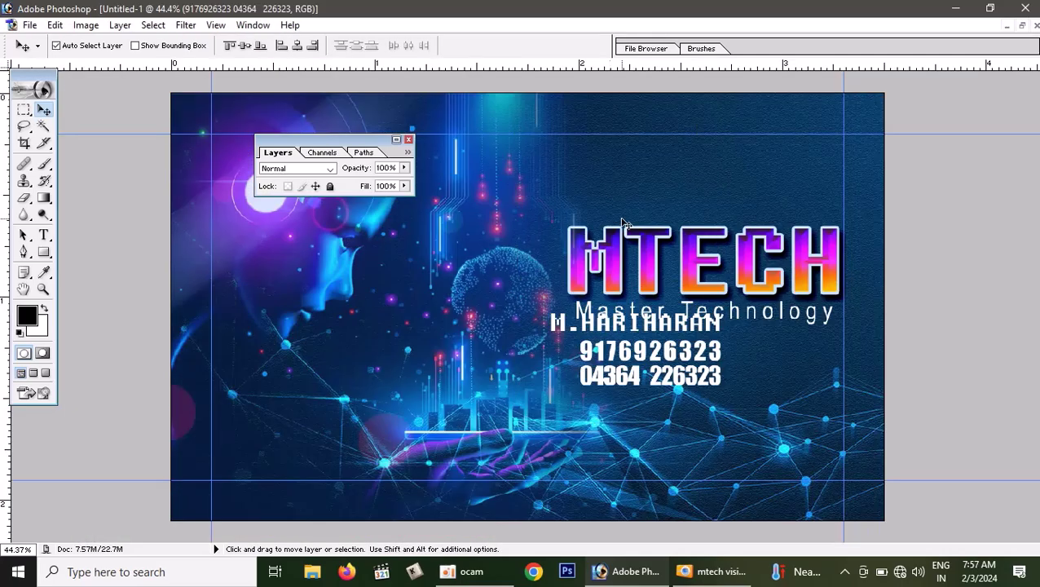
click(614, 177)
Place the contact name and phone numbers just inside the top and right guides, and reposition the MTECH title and tagline below them.
drag(670, 356, 792, 172)
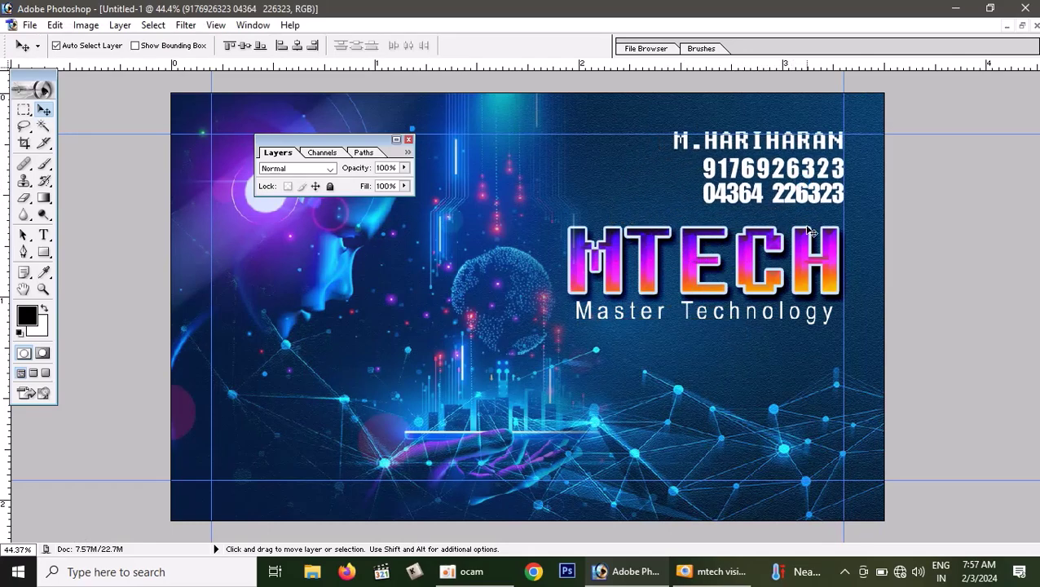
drag(757, 268, 755, 299)
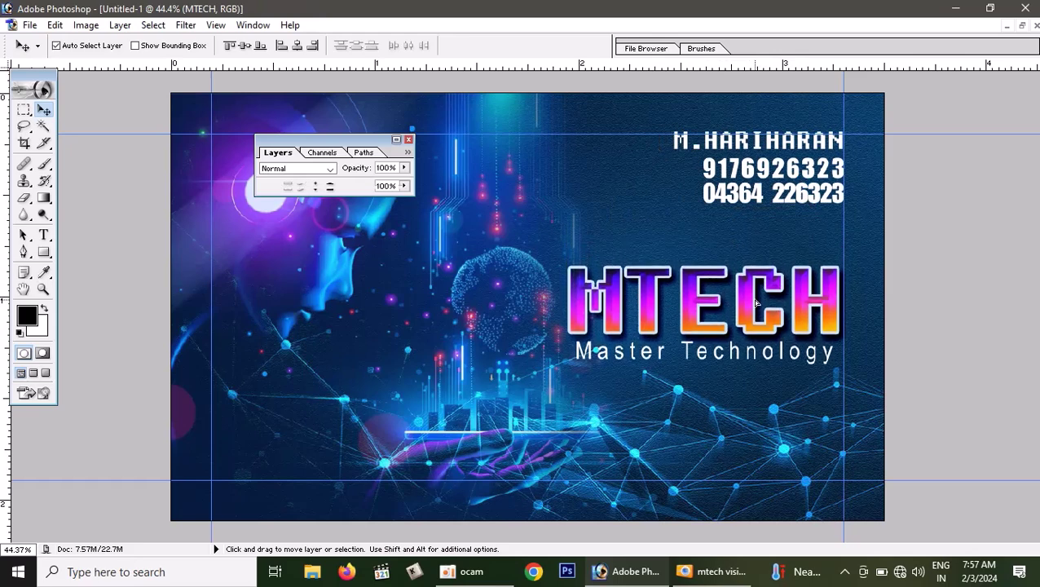
click(769, 169)
key(shift+Down)
key(shift+Down)
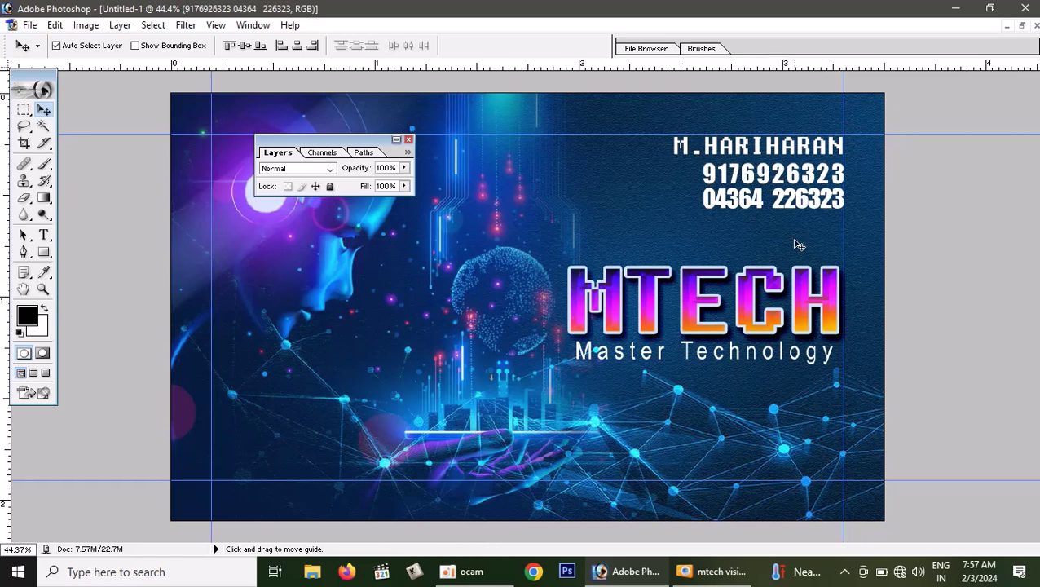
click(747, 304)
drag(747, 304, 747, 278)
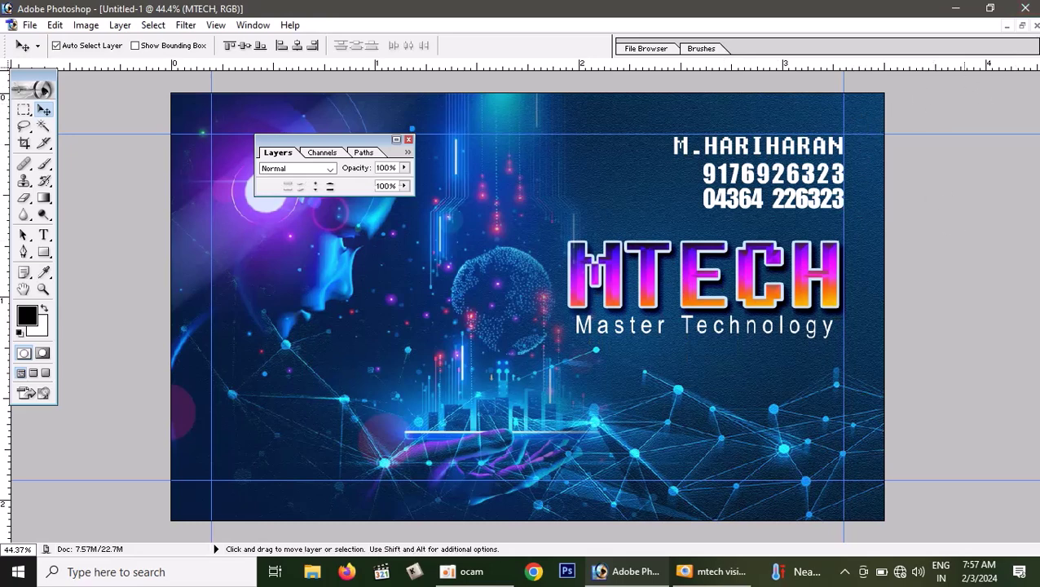
Copy the CHIPLEVEL SUPPORT line, the address line and their dark banner together from the mtech visiting card into the new card.
click(1019, 27)
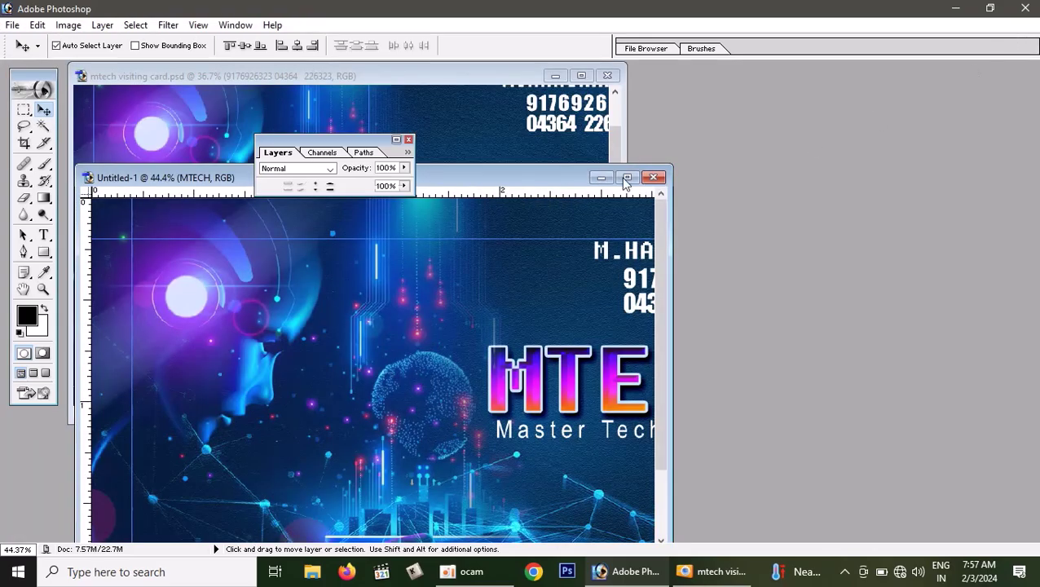
click(505, 133)
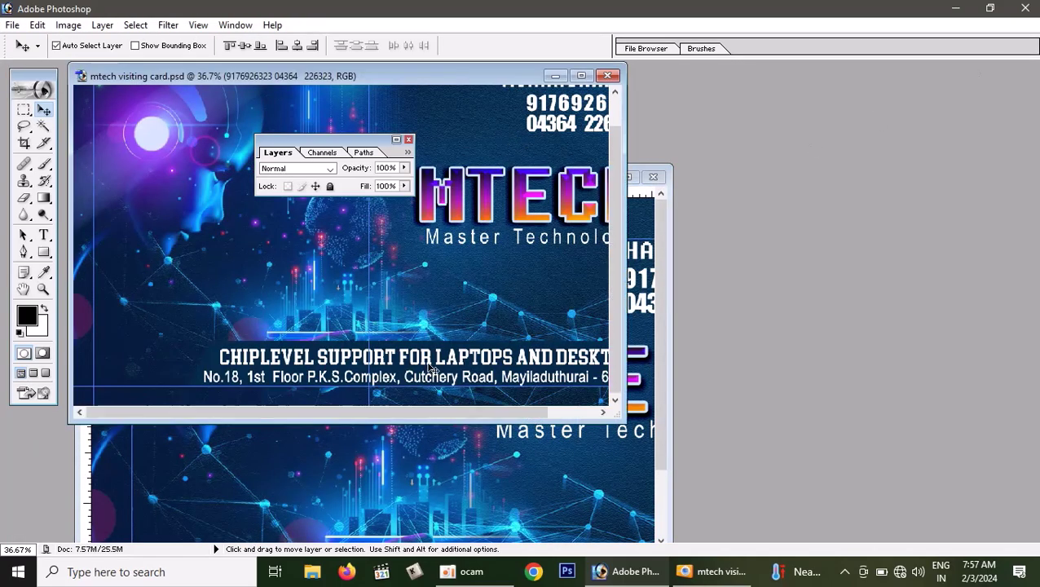
drag(409, 361, 422, 388)
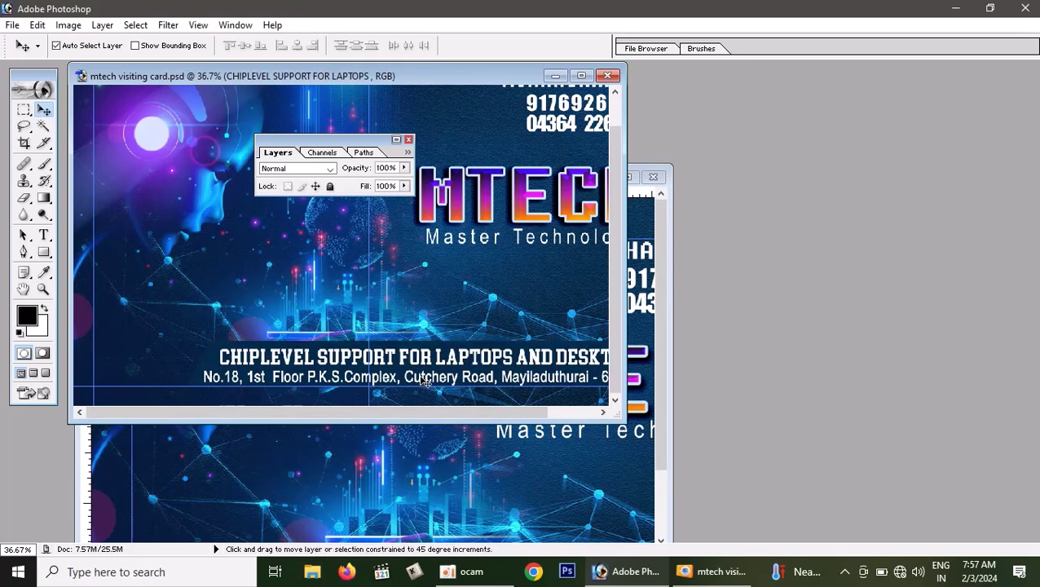
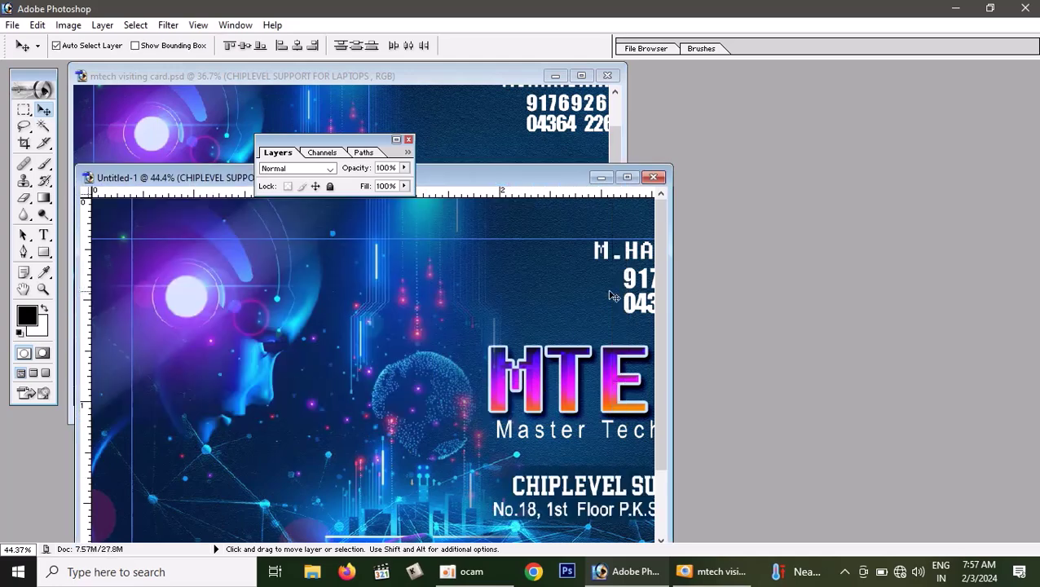
click(627, 177)
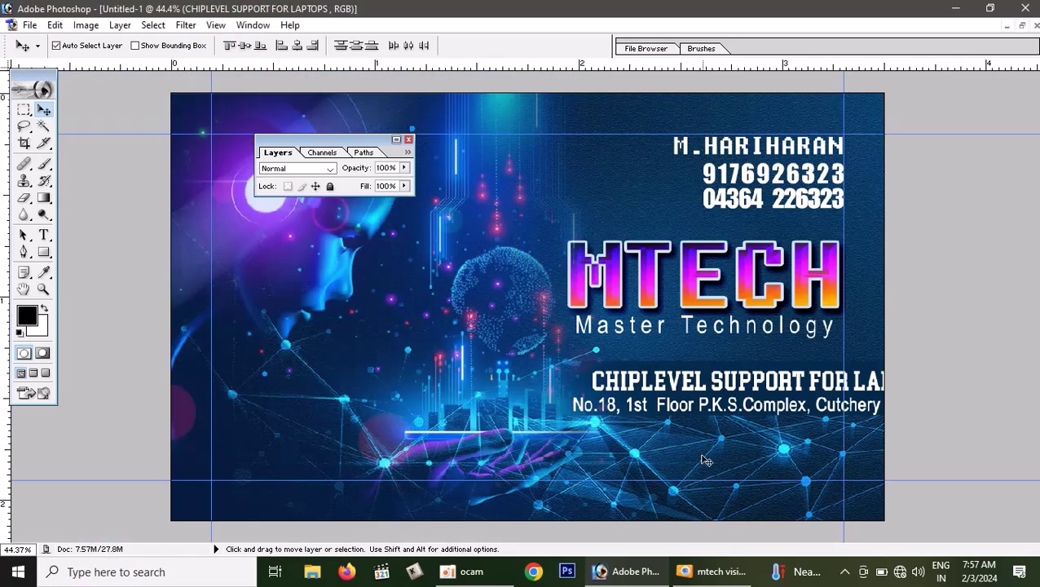
Place the CHIPLEVEL SUPPORT line, address and banner along the bottom guide, and move the Layers palette to the card's upper-right corner.
drag(713, 385, 425, 450)
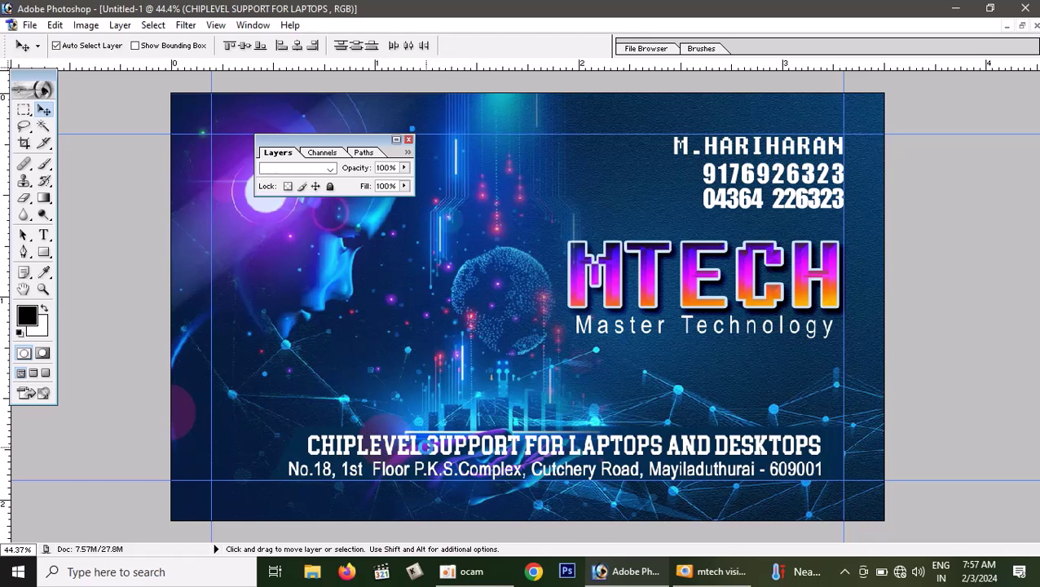
click(426, 448)
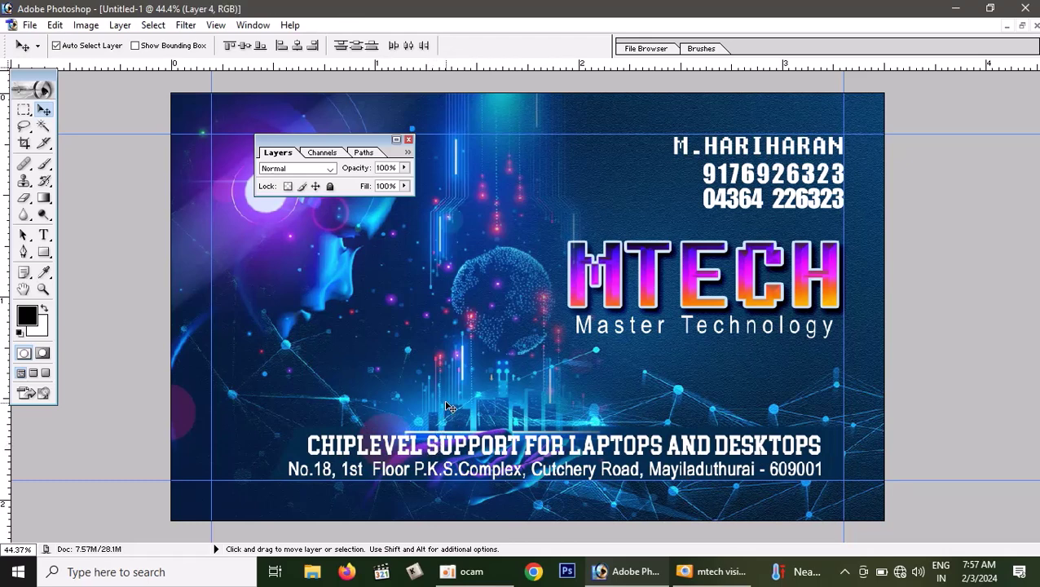
click(296, 462)
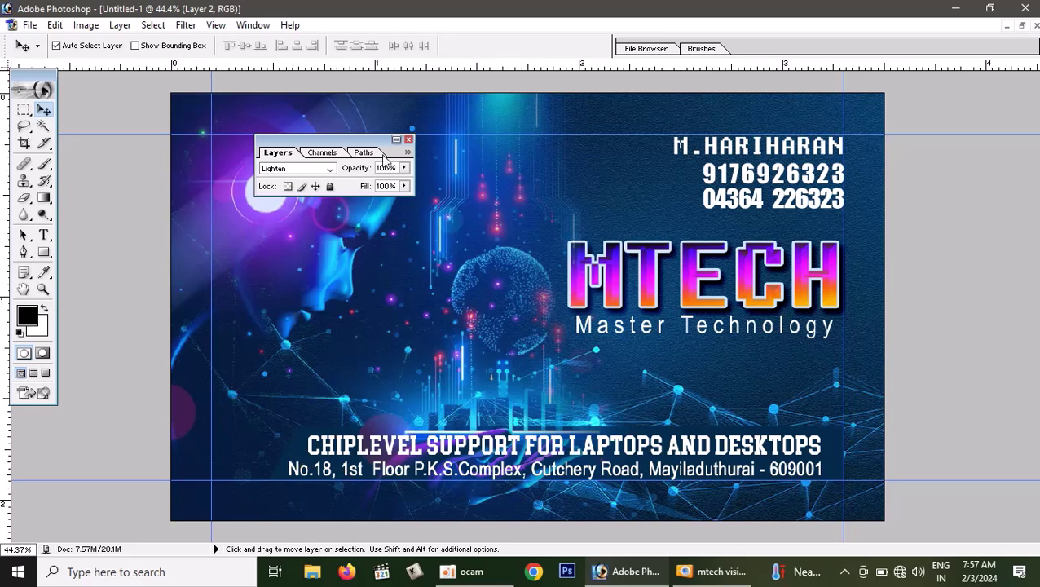
drag(866, 130, 911, 122)
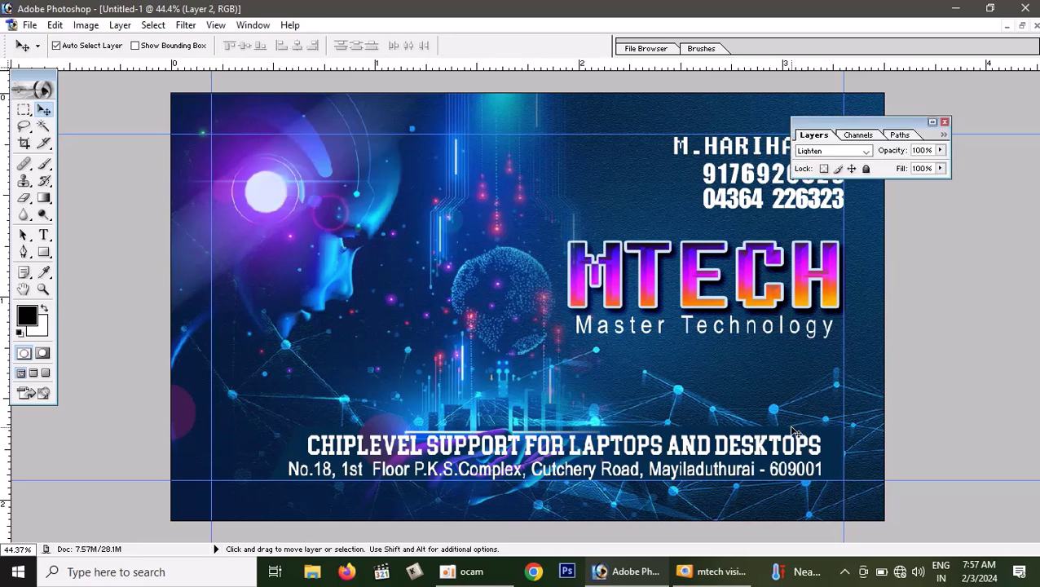
Try to bring the dark banner layer behind the support and address lines to the front, and undo the reordering.
click(830, 442)
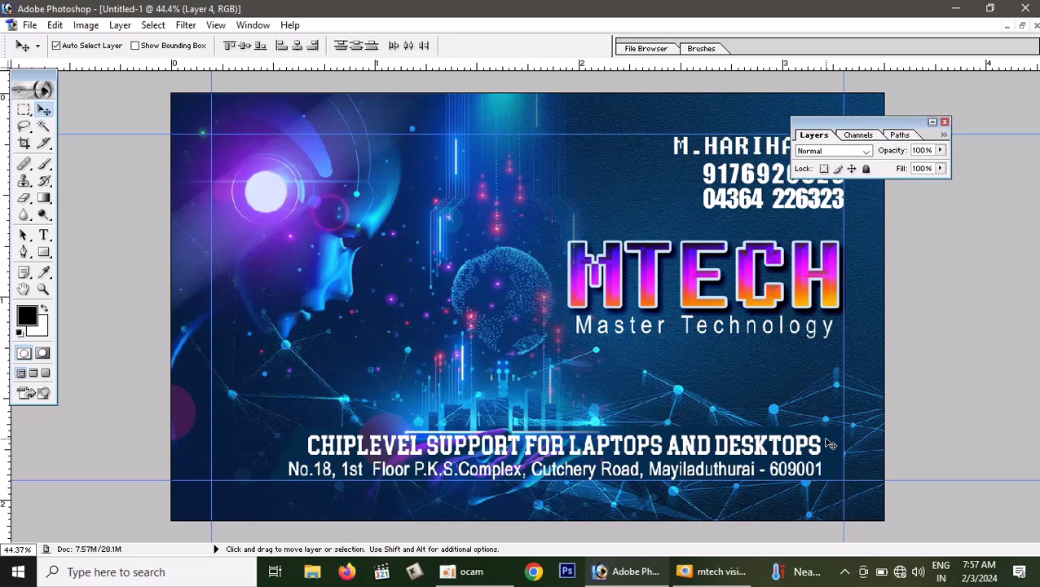
key(alt+shift)
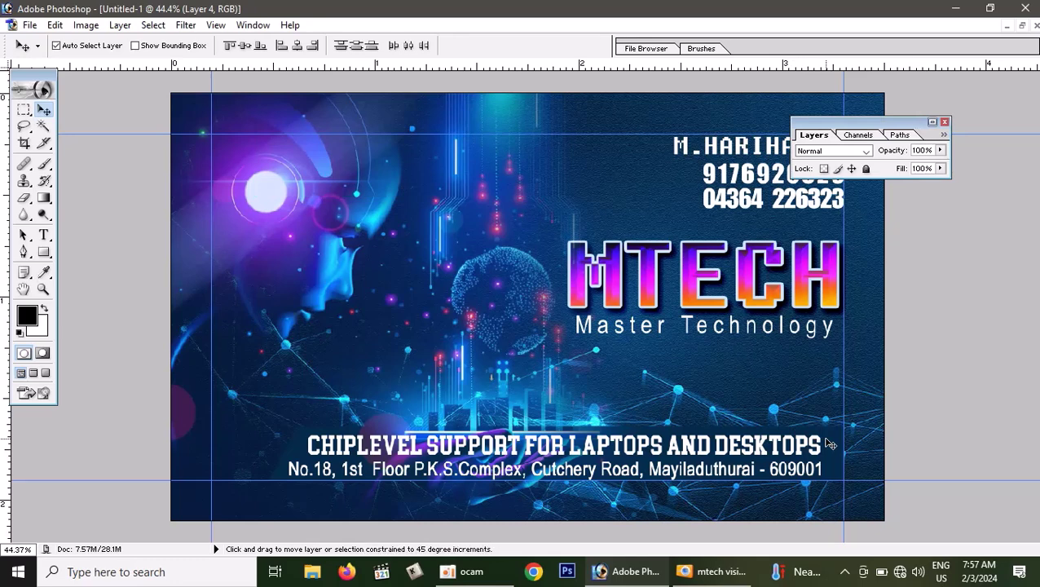
key(ctrl+shift+bracketright)
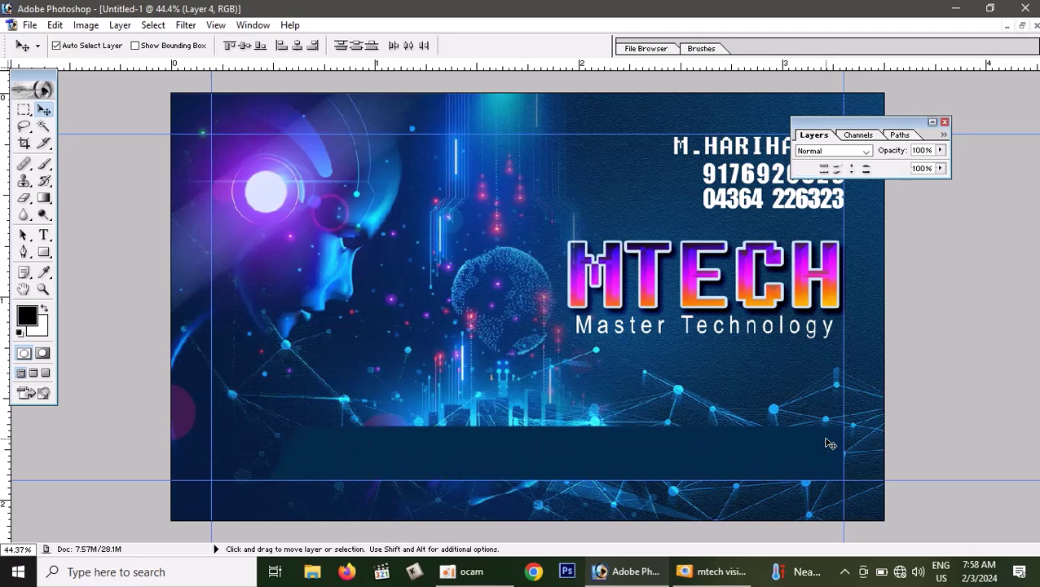
key(ctrl+z)
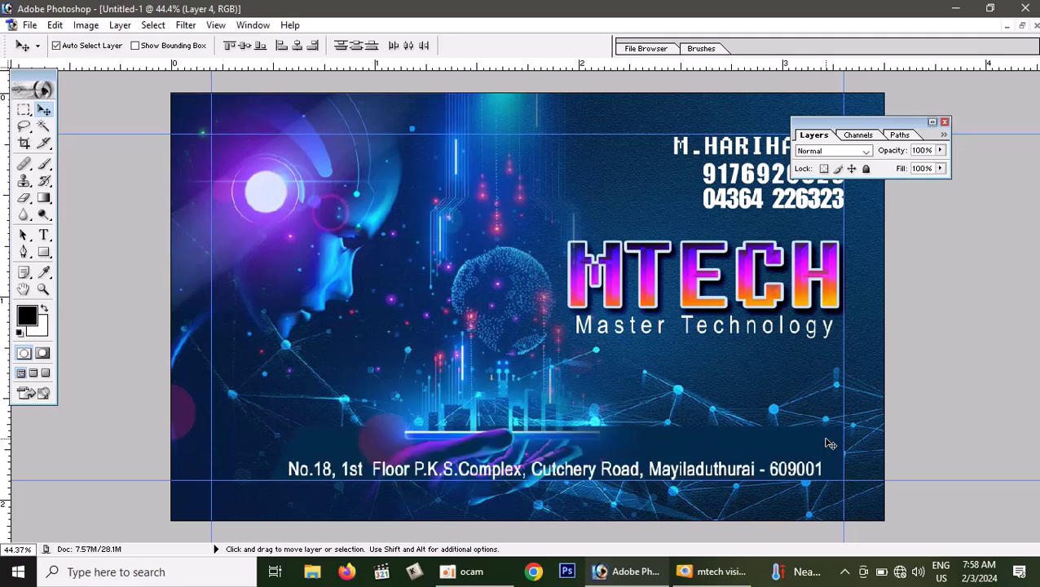
key(ctrl+alt+z)
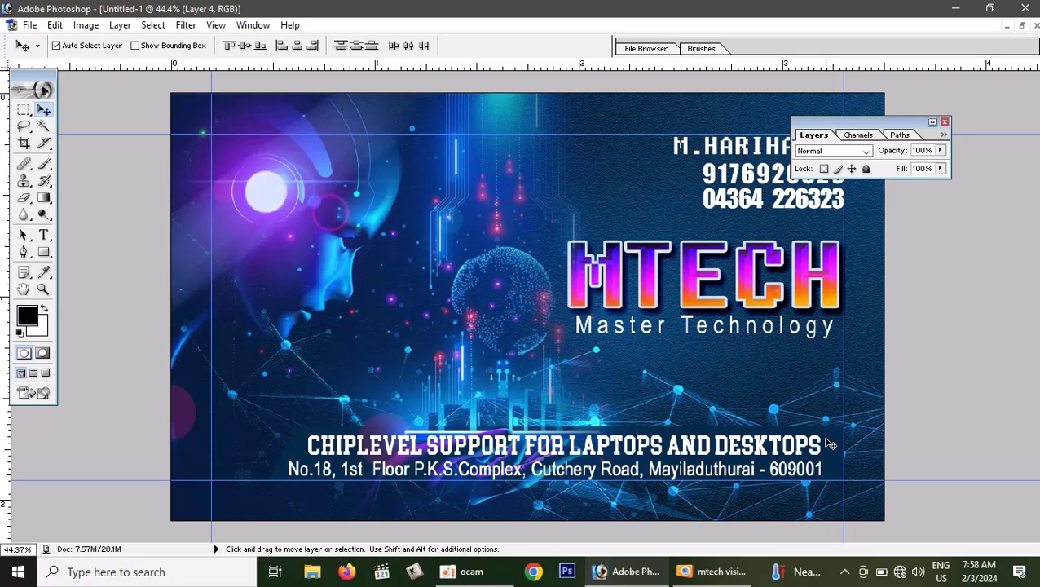
key(ctrl+alt+z)
Expand the Layers palette and bring the address text layer to the top of the stack, above the CHIPLEVEL SUPPORT line.
click(708, 441)
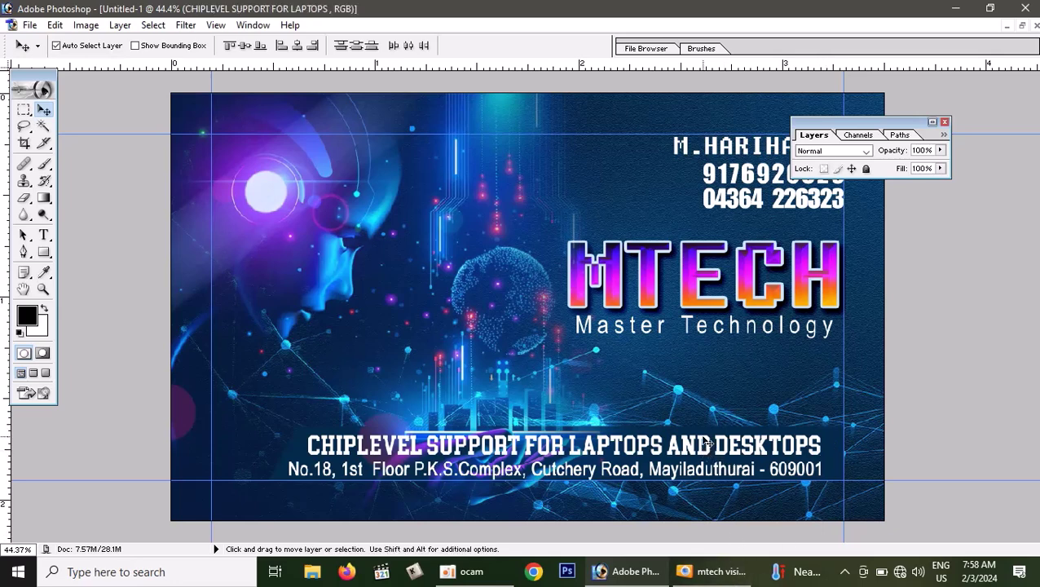
key(shift)
right_click(796, 477)
click(864, 481)
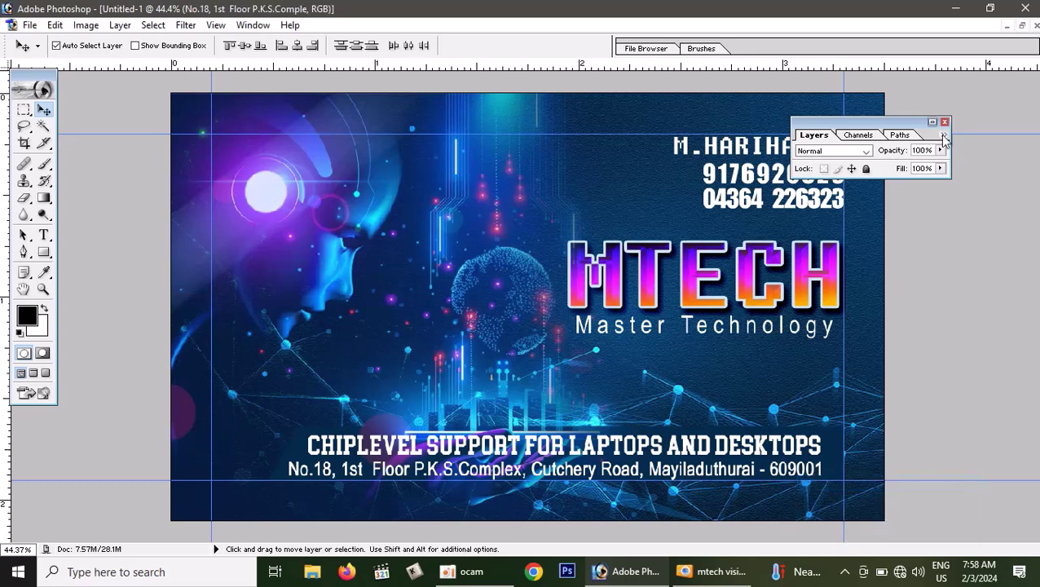
click(933, 122)
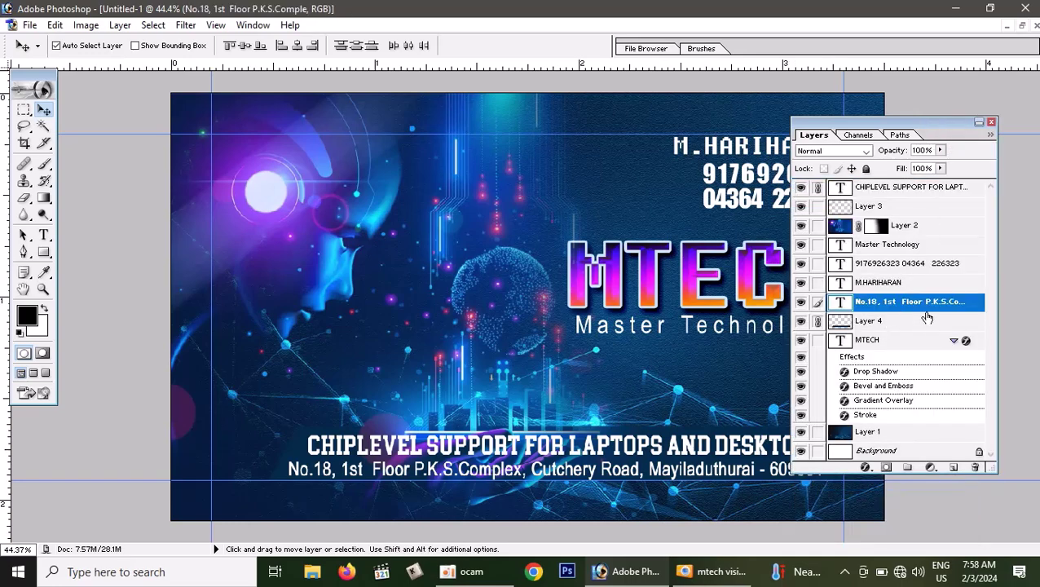
key(shift)
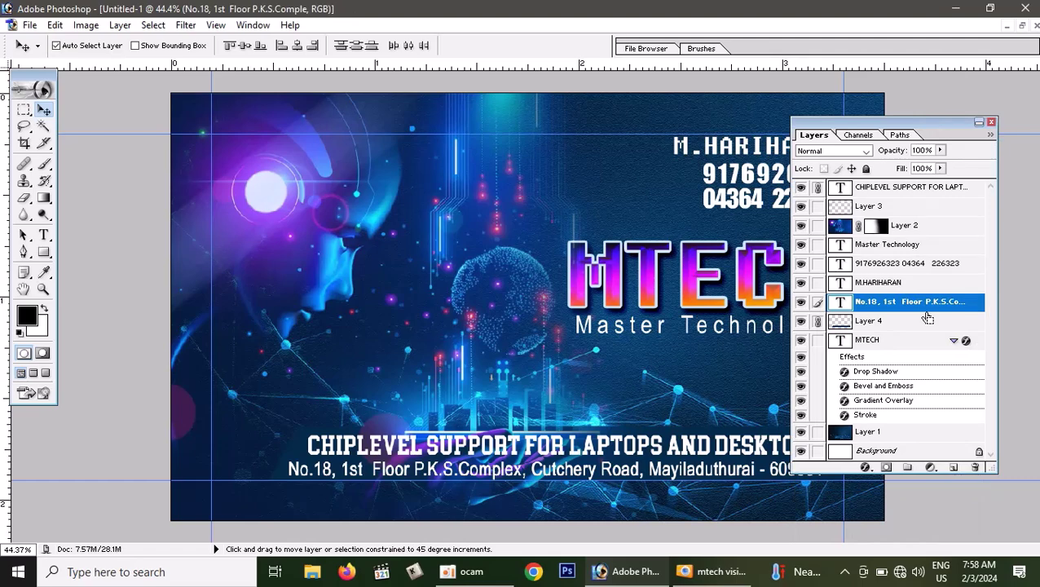
key(ctrl+shift+bracketright)
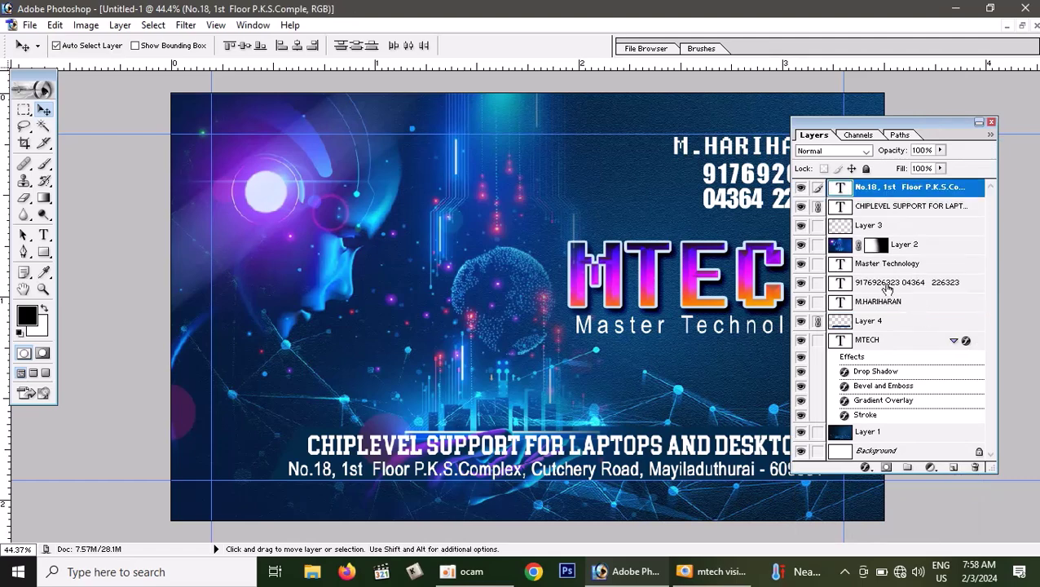
Move the masked artwork, Layer 2, down the stack to directly above Layer 1.
click(915, 247)
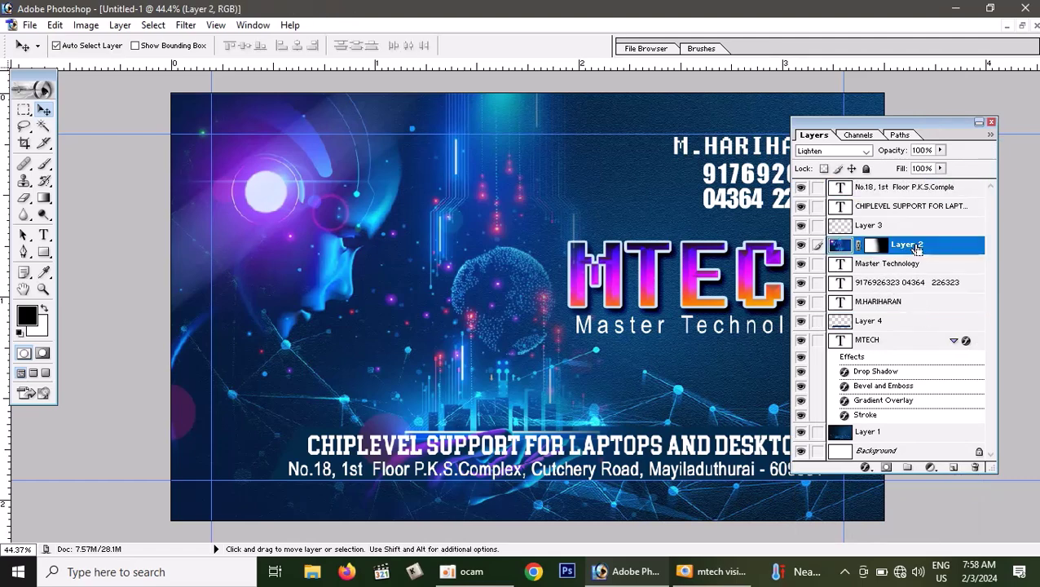
key(ctrl+shift+bracketleft)
key(ctrl+bracketright)
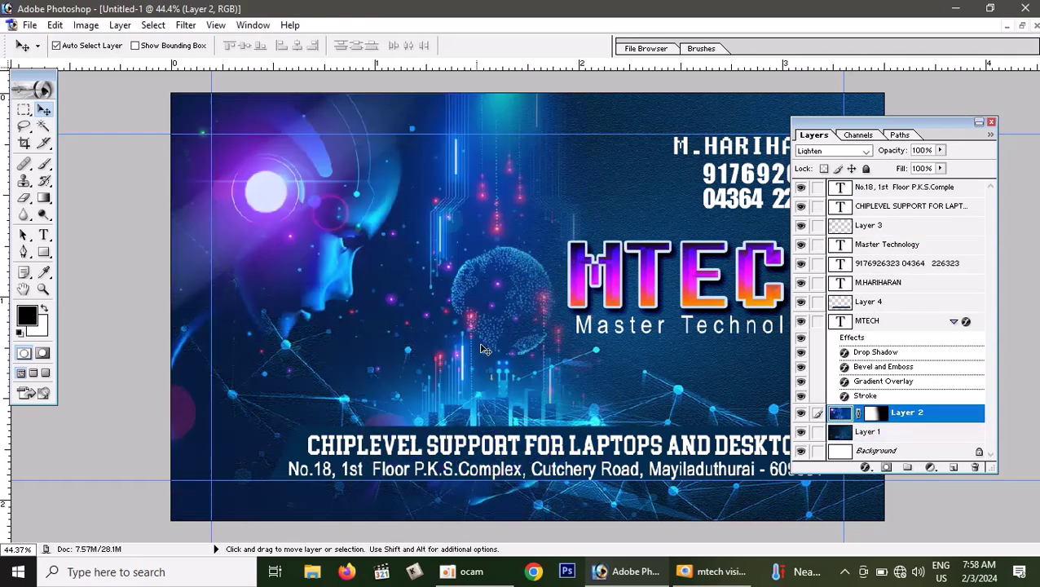
Unlink the banner, Layer 4, from the CHIPLEVEL SUPPORT and address text layers, and make it the active layer.
click(301, 459)
right_click(302, 459)
click(334, 461)
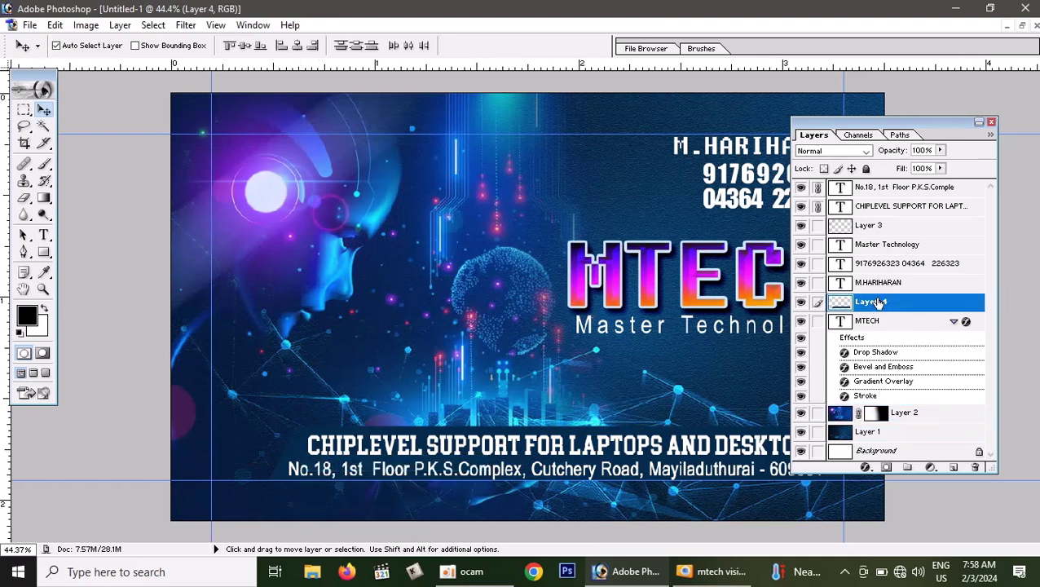
click(891, 209)
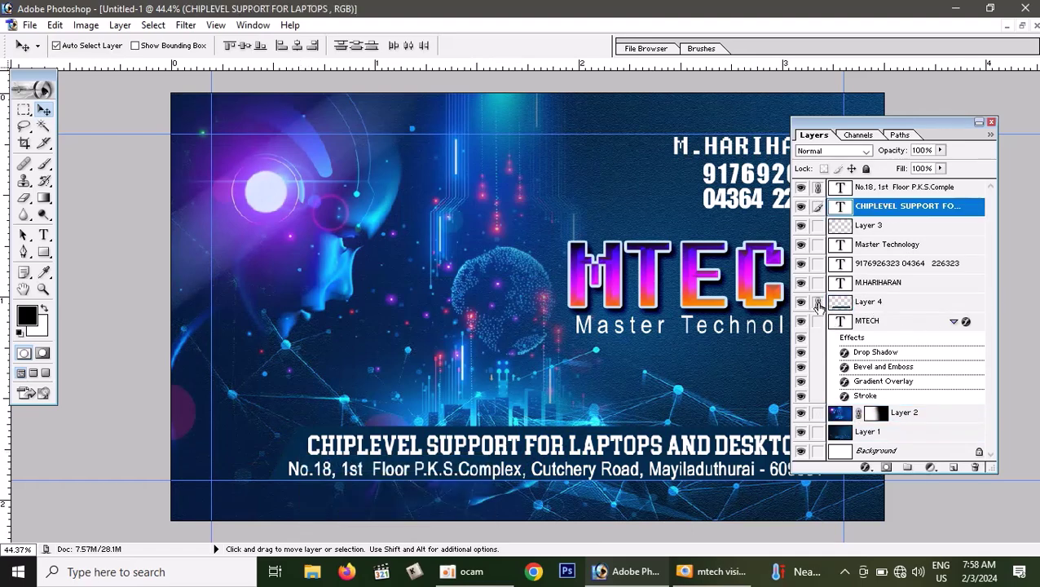
click(818, 302)
click(856, 308)
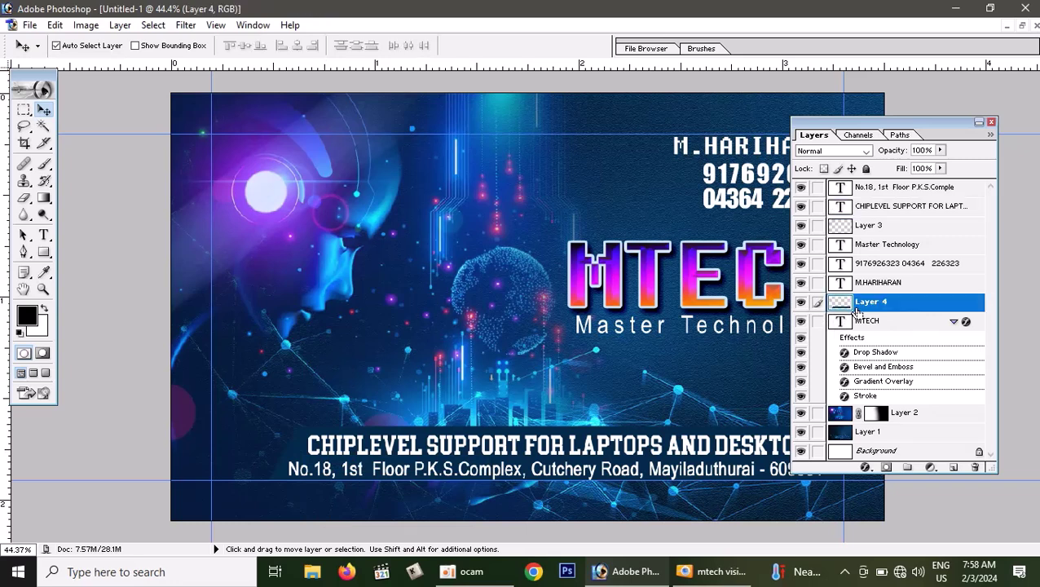
Duplicate the banner layer, Layer 4, and place the copy directly beneath the original.
key(ctrl+j)
key(ctrl+bracketleft)
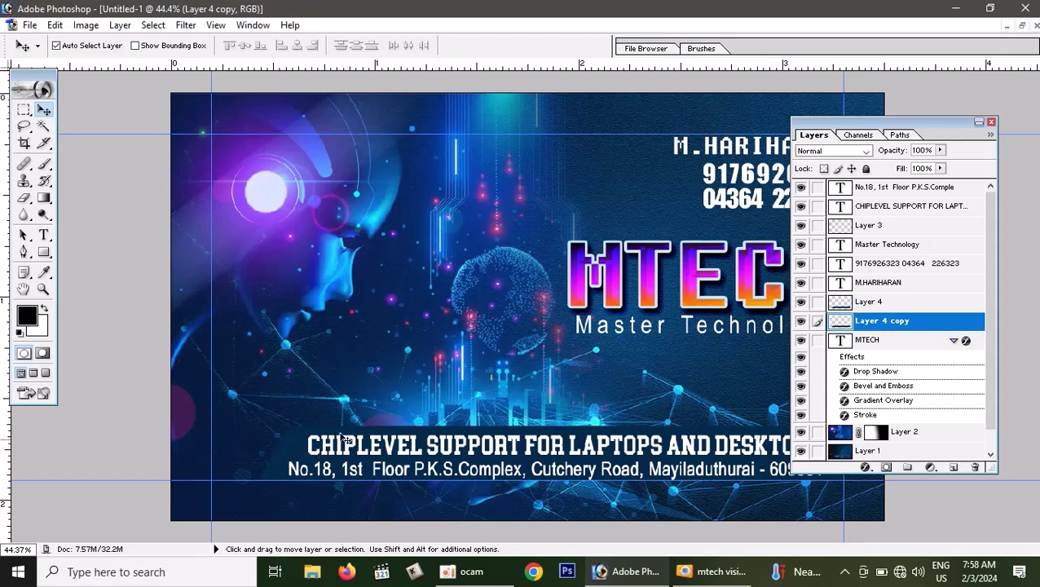
key(5)
Add an Outer Glow to the original Layer 4 with size 21 px and the blue 094F81 sampled from the card artwork.
key(alt+bracketright)
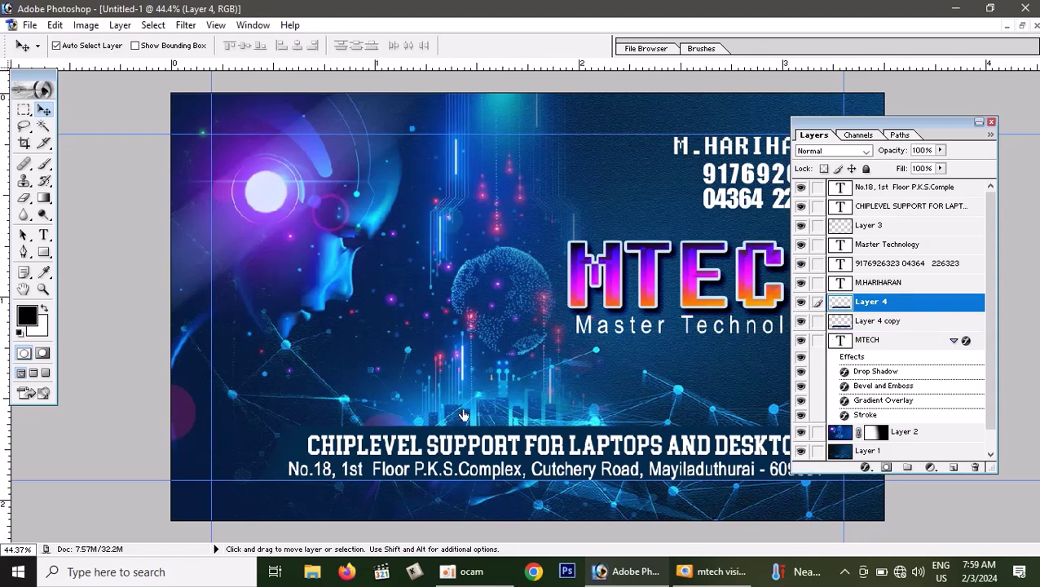
key(h)
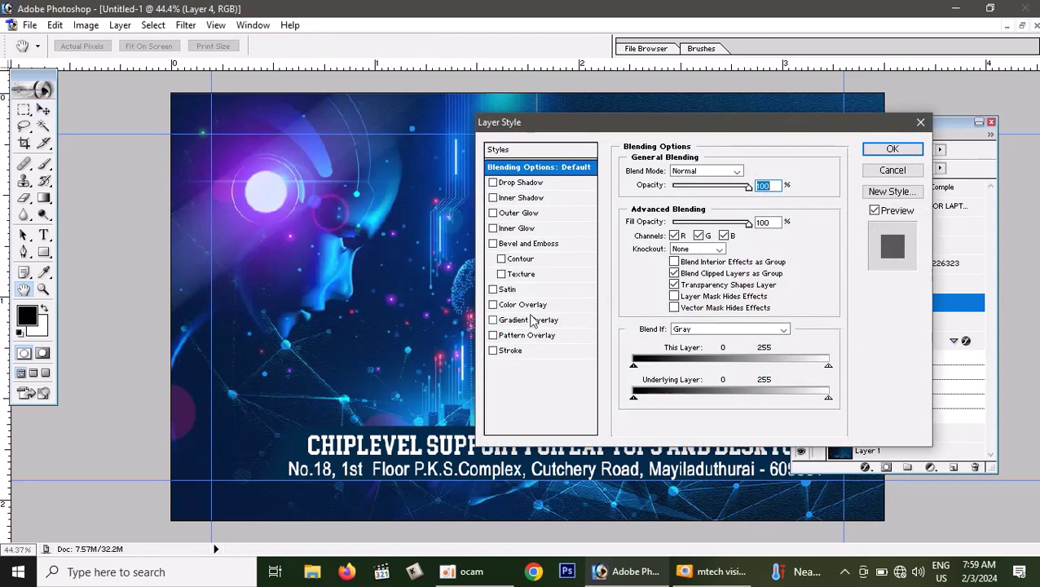
click(532, 213)
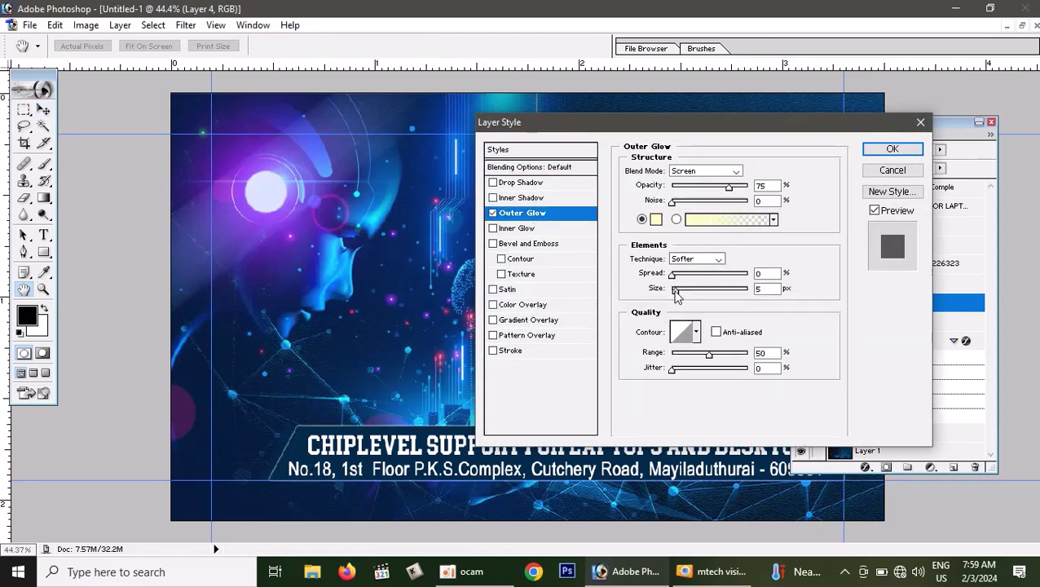
mouse_move(675, 290)
mouse_down()
mouse_move(690, 295)
mouse_move(682, 292)
mouse_up()
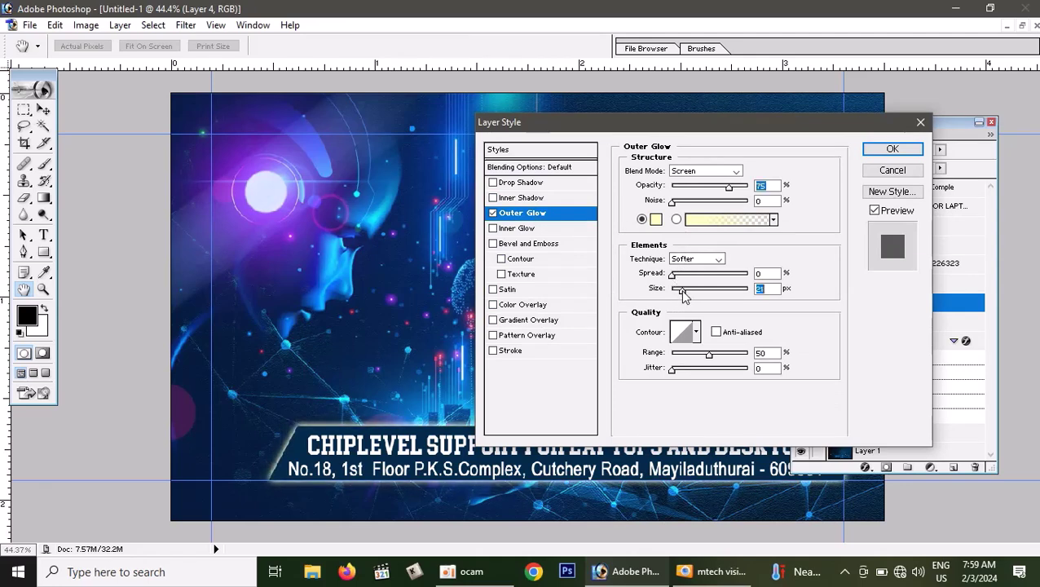
click(656, 220)
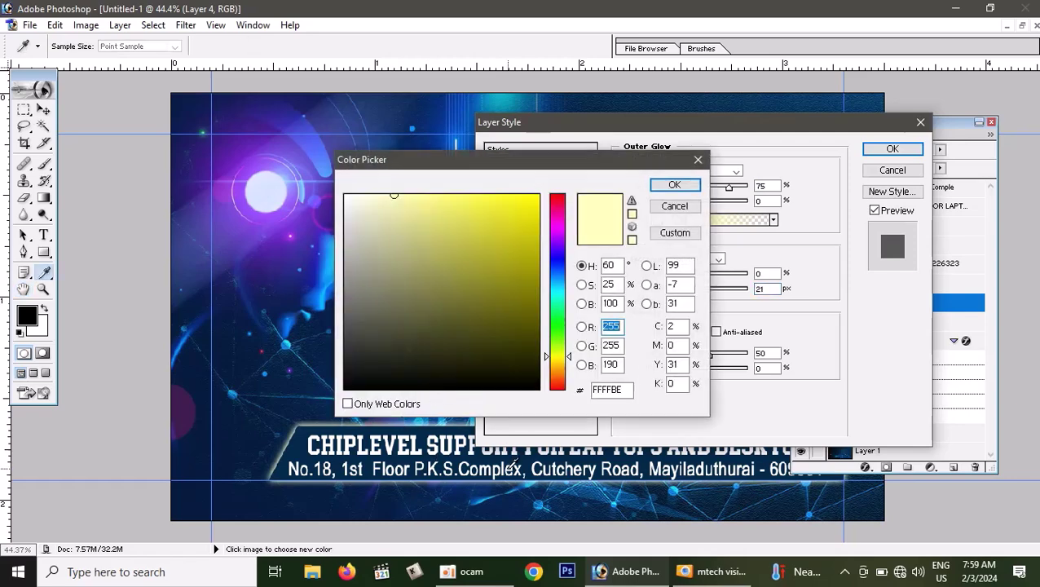
click(642, 503)
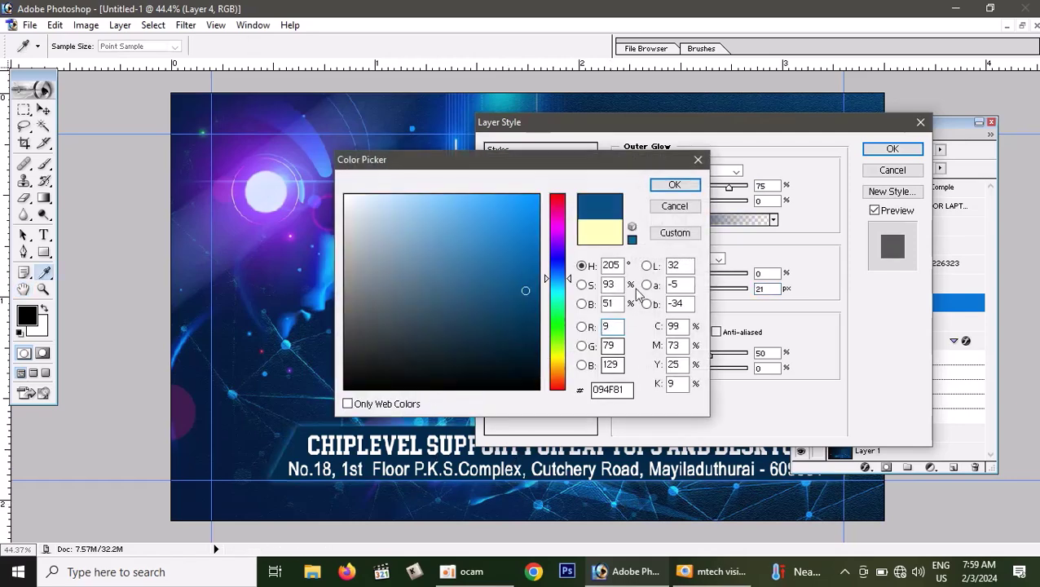
click(675, 185)
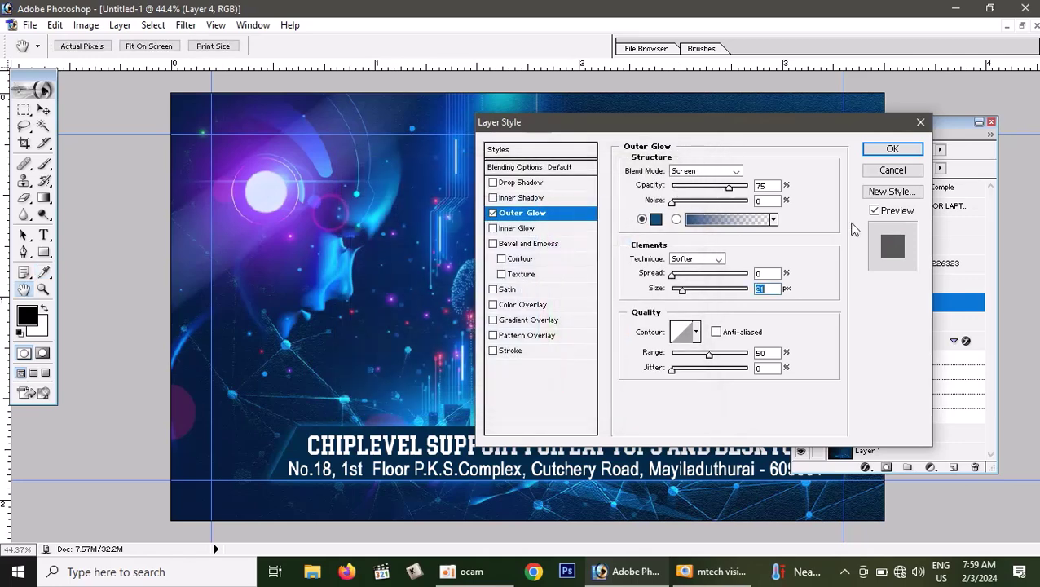
click(893, 150)
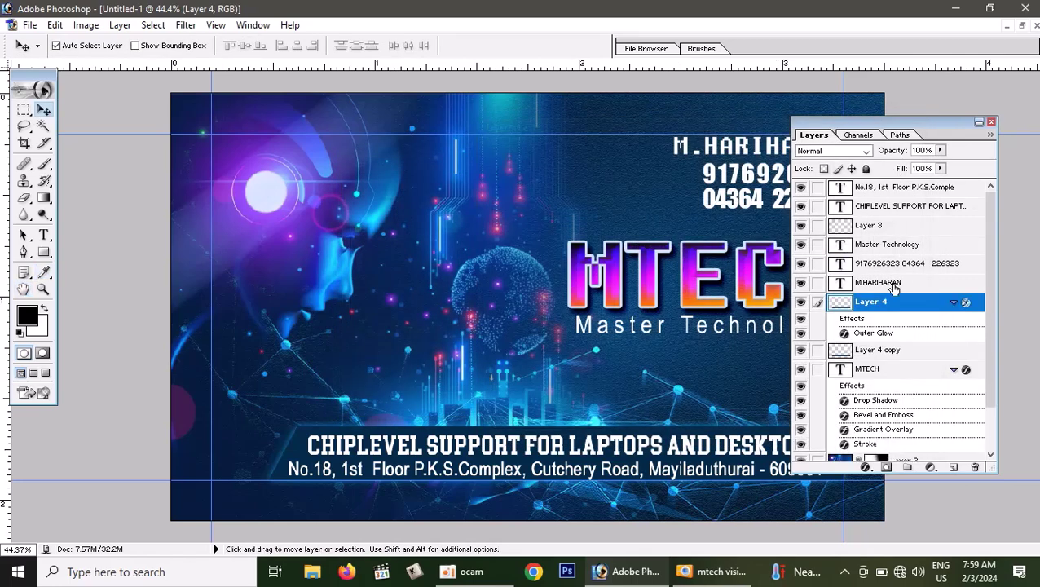
Close the Layers palette, hide the guides, and inspect the card's artwork and text up close.
click(992, 124)
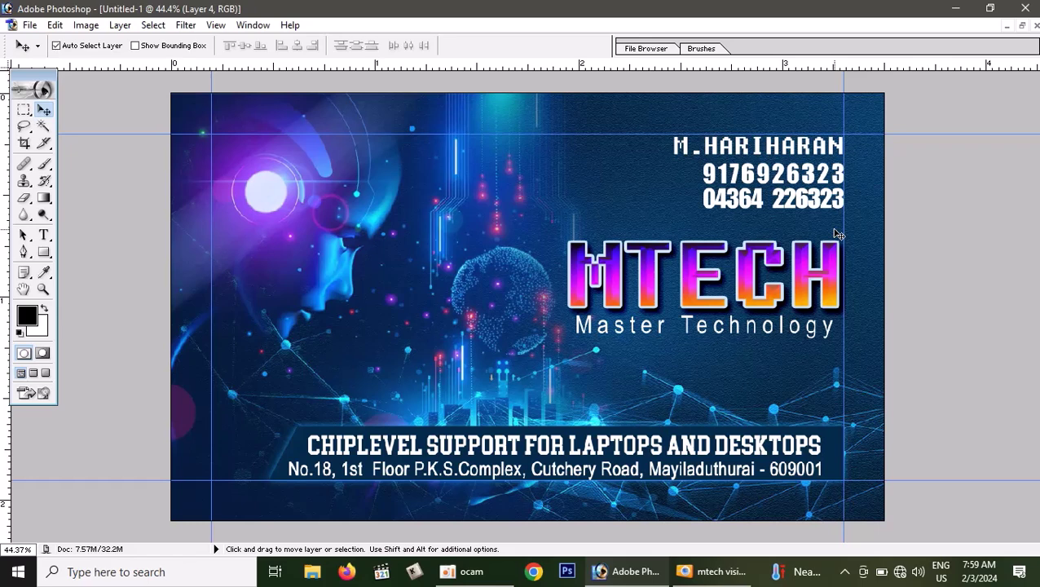
key(ctrl+semicolon)
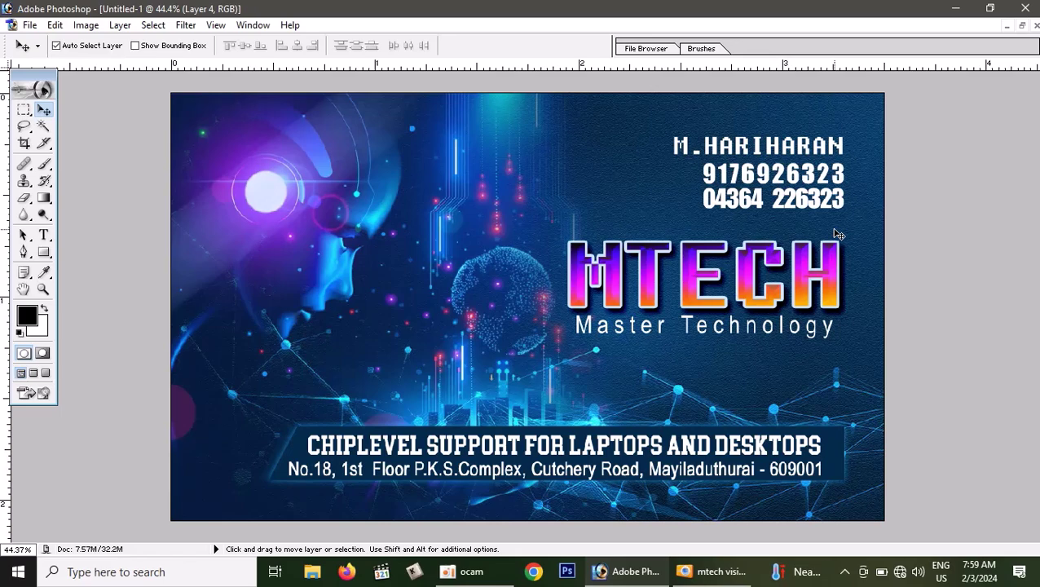
scroll(723, 265, up, 1)
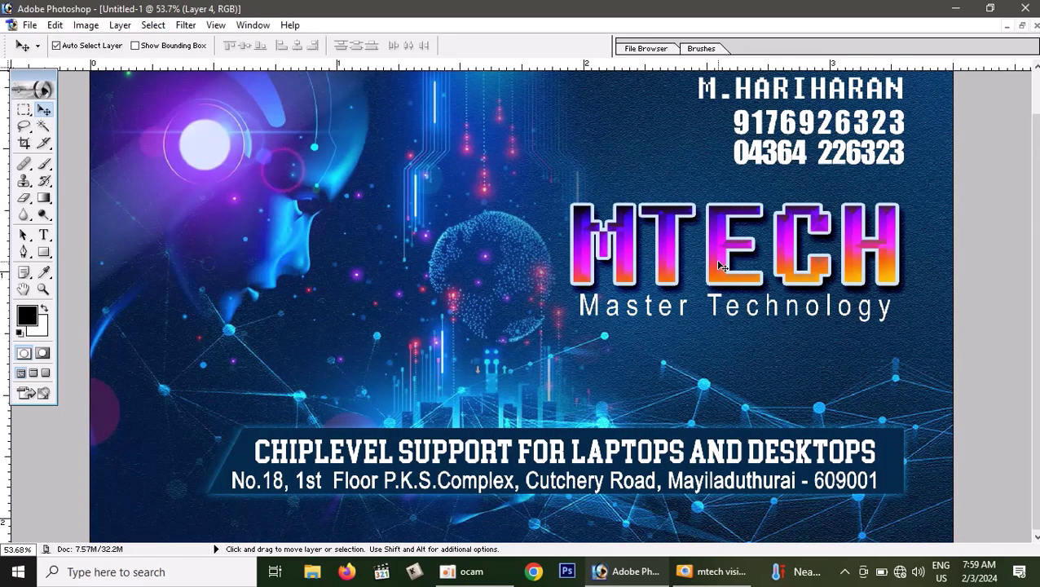
scroll(722, 266, up, 2)
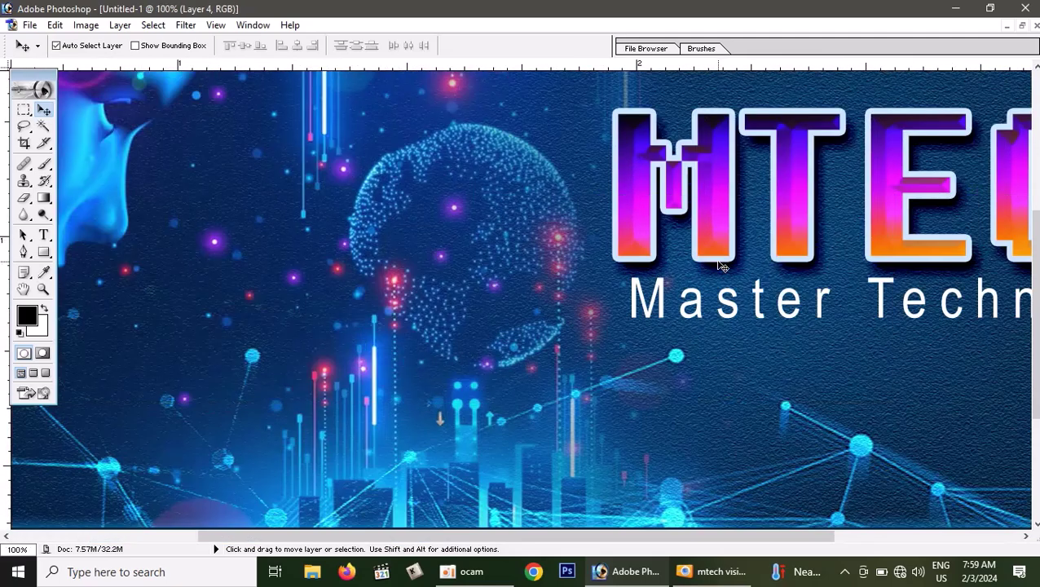
scroll(722, 265, up, 4)
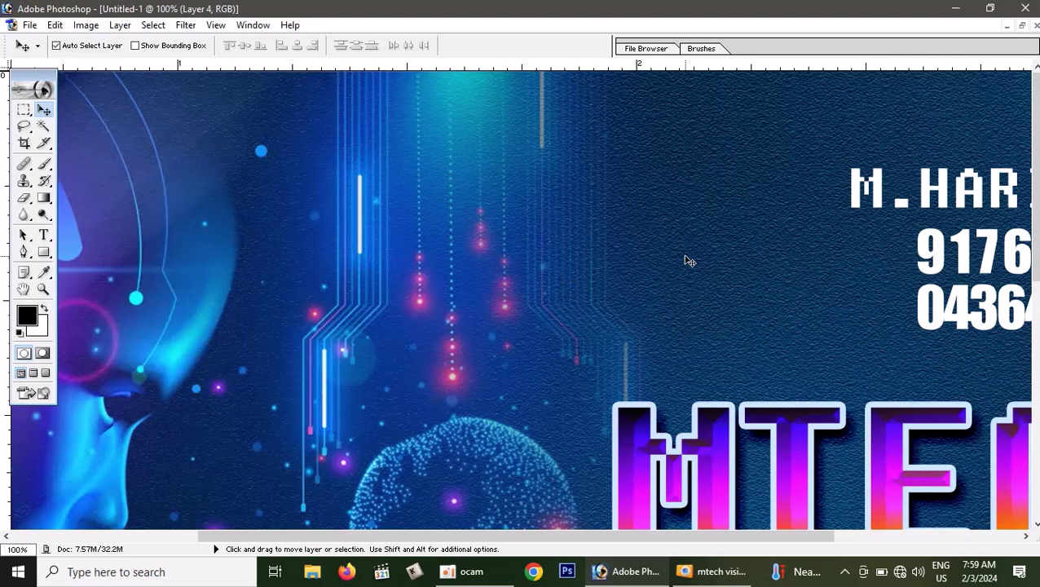
scroll(687, 260, down, 2)
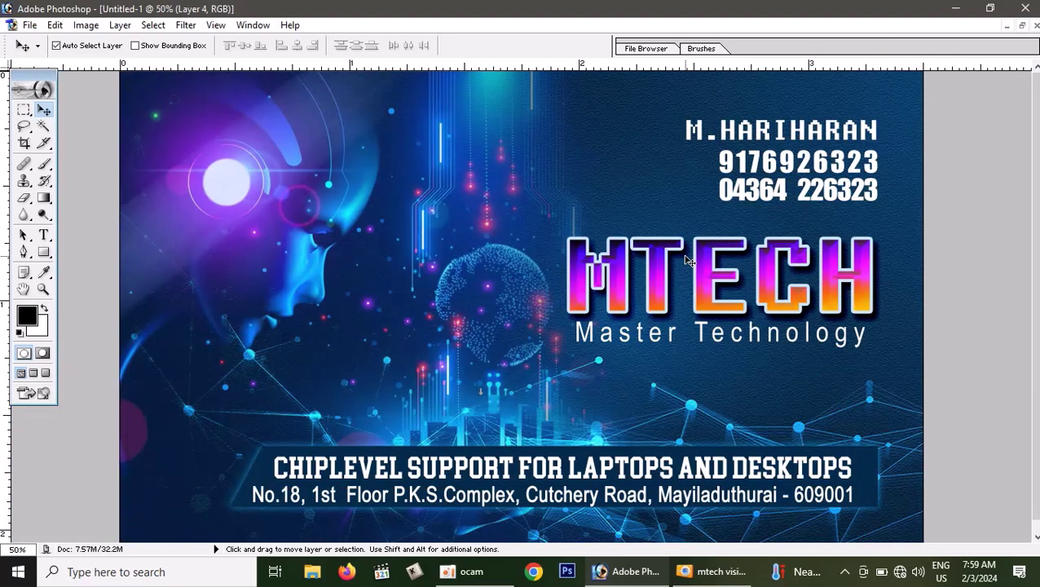